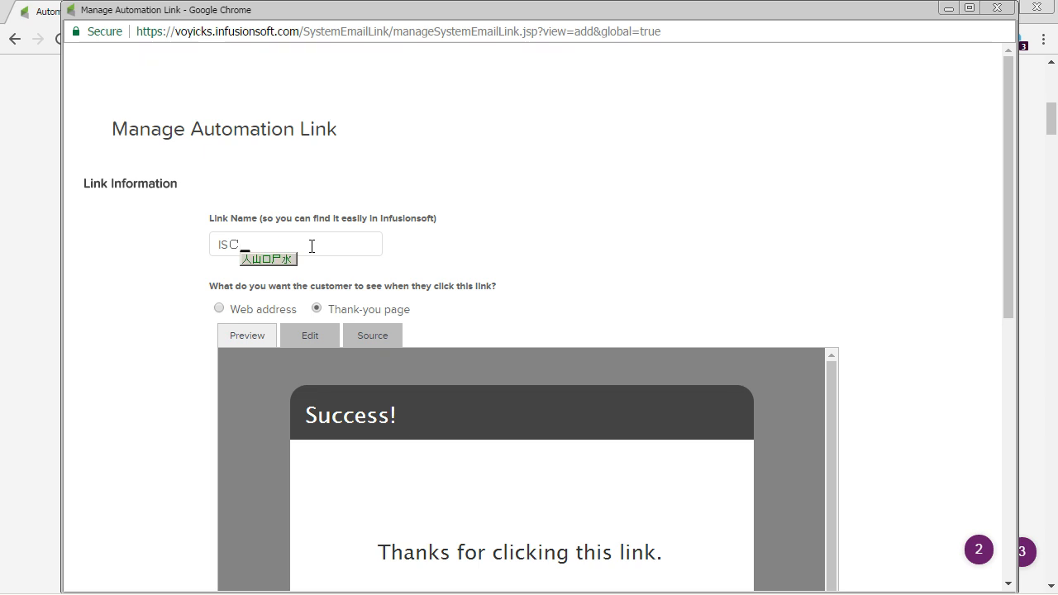
# Step: Name the new automation link "IS Course 3 Email Open Automation"
pyautogui.write('ou')
pyautogui.press('BackSpace')
pyautogui.press('BackSpace')
pyautogui.press('BackSpace')
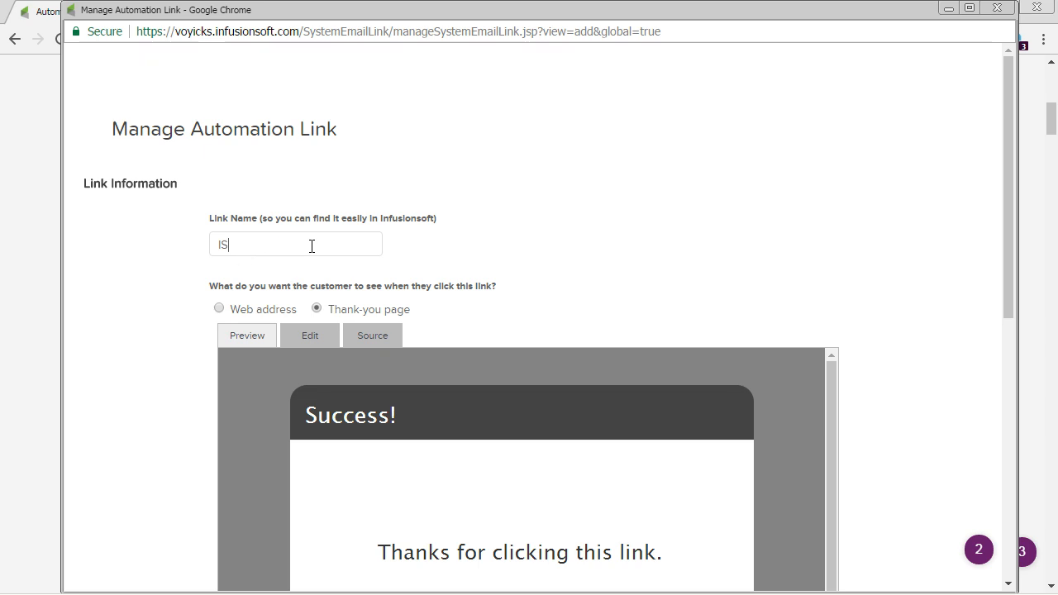
pyautogui.write('Course 3 Email D')
pyautogui.write('pen ')
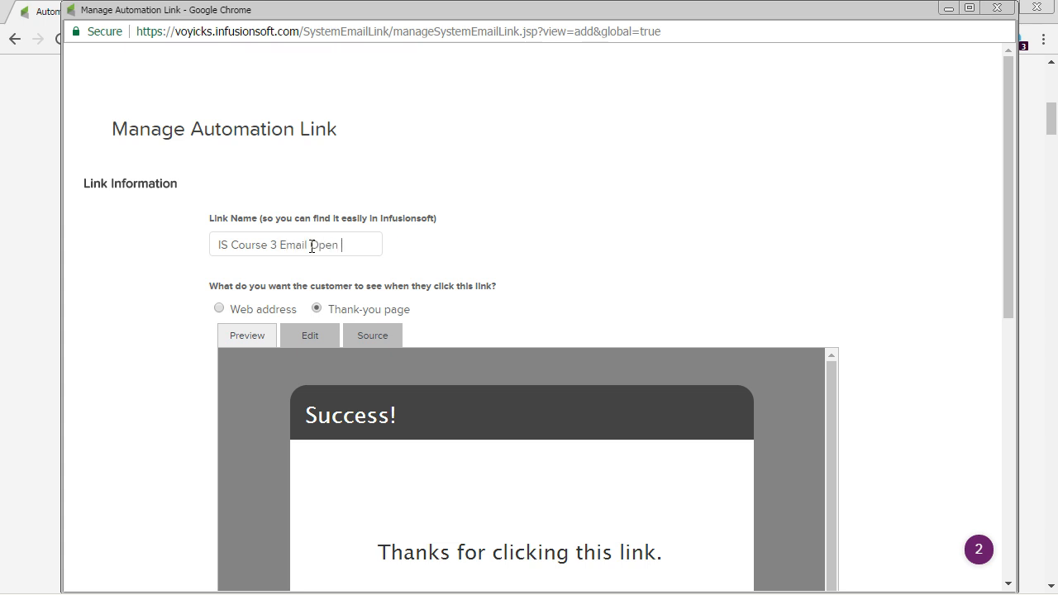
pyautogui.write('Automation')
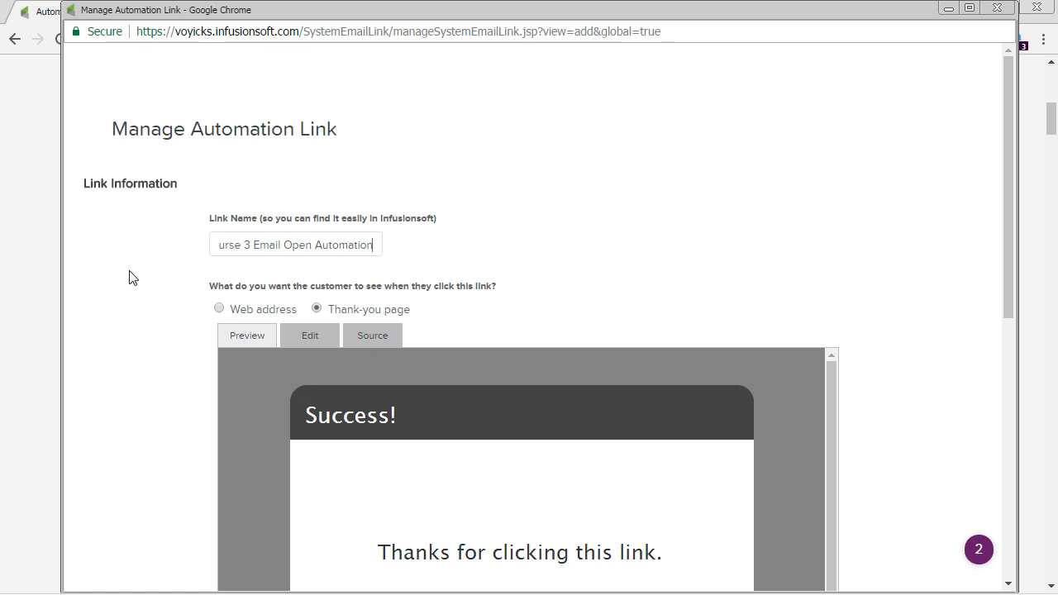
# Step: Save the new automation link, keeping the popup open
pyautogui.click(153, 264)
pyautogui.scroll(-1, 153, 263)
pyautogui.scroll(-5, 155, 261)
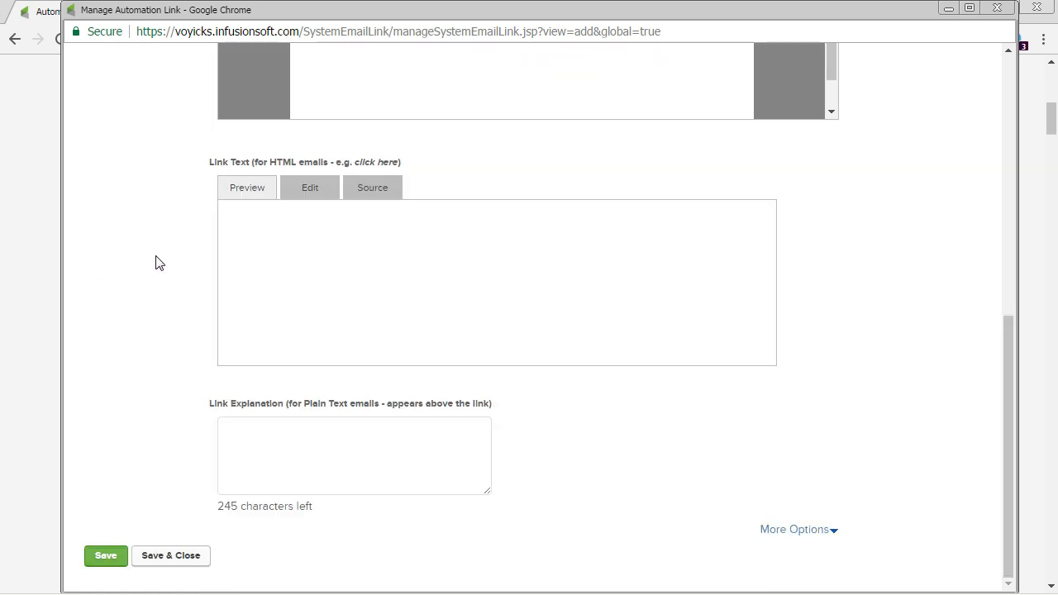
pyautogui.click(107, 556)
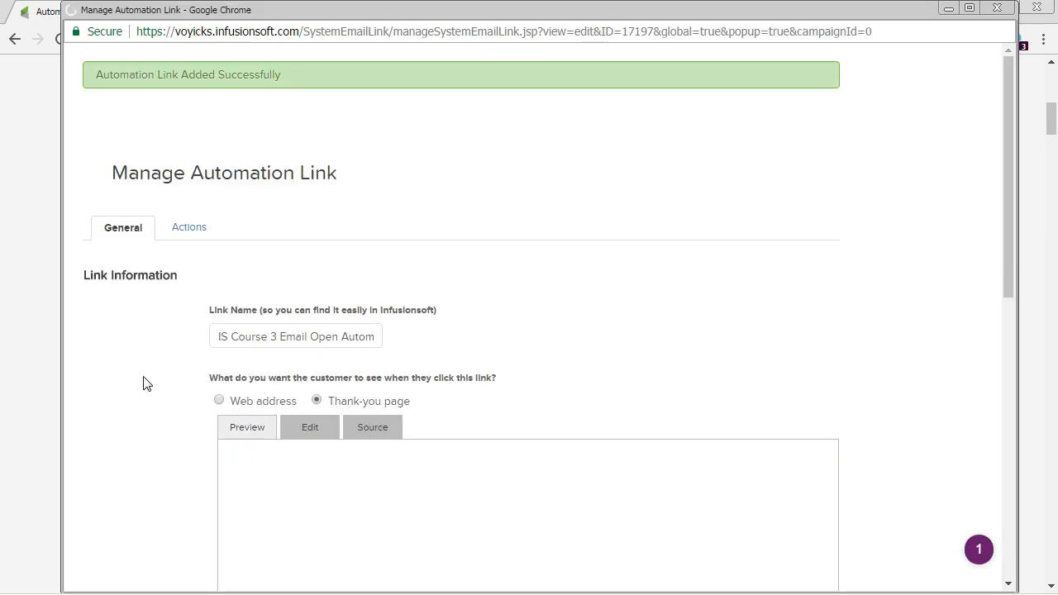
# Step: Add a new Apply/Remove Tag action to the automation link
pyautogui.click(190, 228)
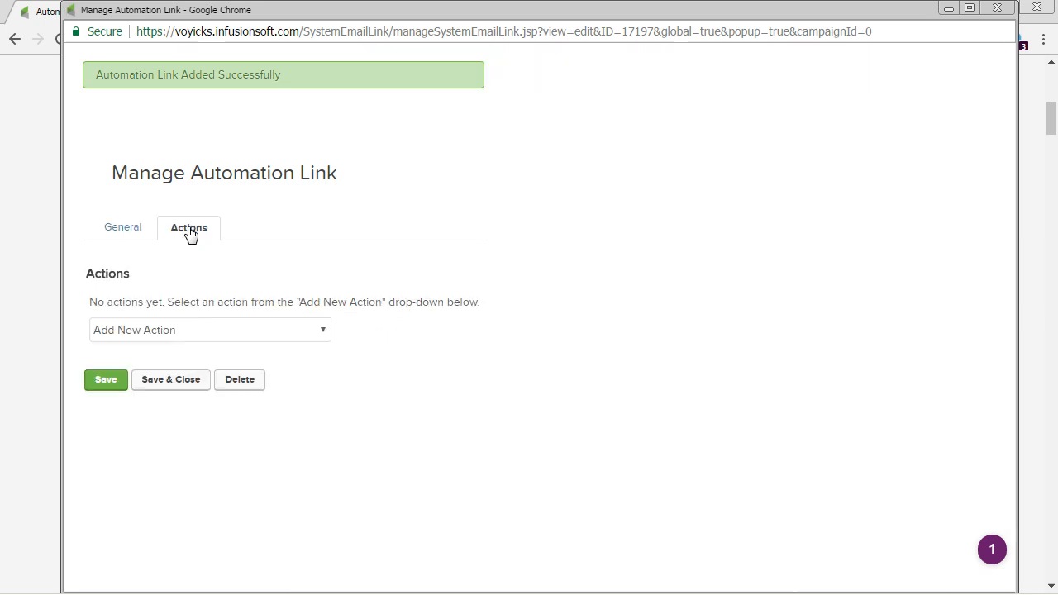
pyautogui.click(309, 335)
pyautogui.click(177, 41)
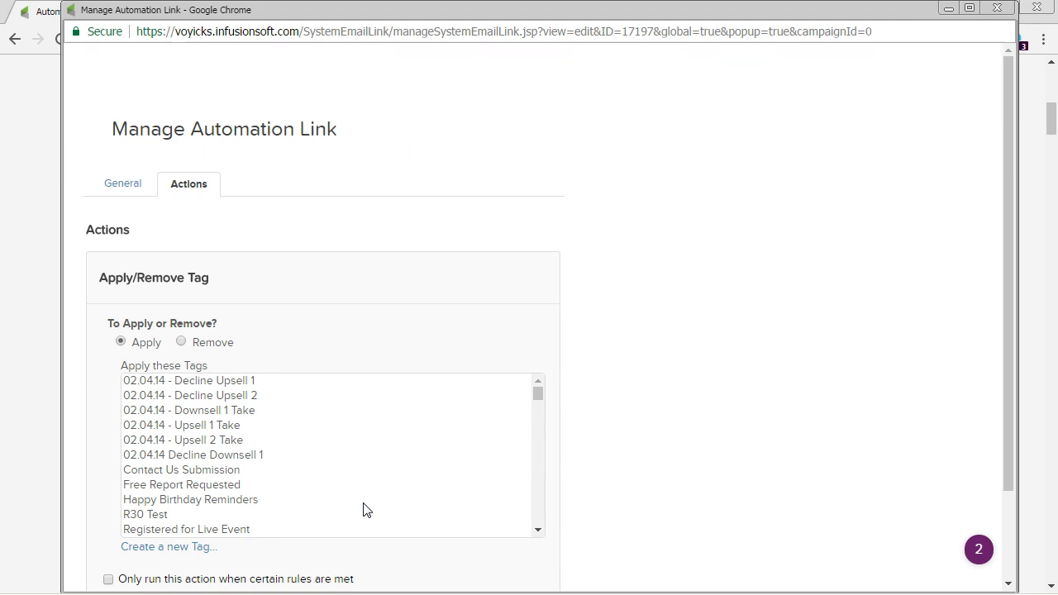
# Step: Make the action apply the tag "Functional -> IS Cookbook Email Open Automation" and save the action
pyautogui.click(365, 502)
pyautogui.write('fu')
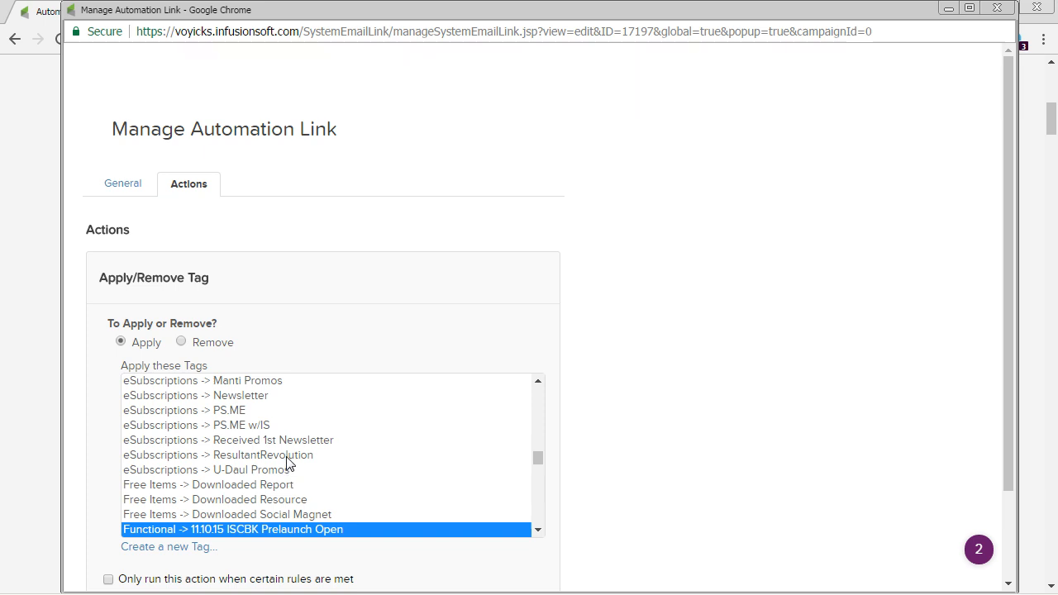
pyautogui.scroll(-4, 289, 459)
pyautogui.scroll(-2, 290, 450)
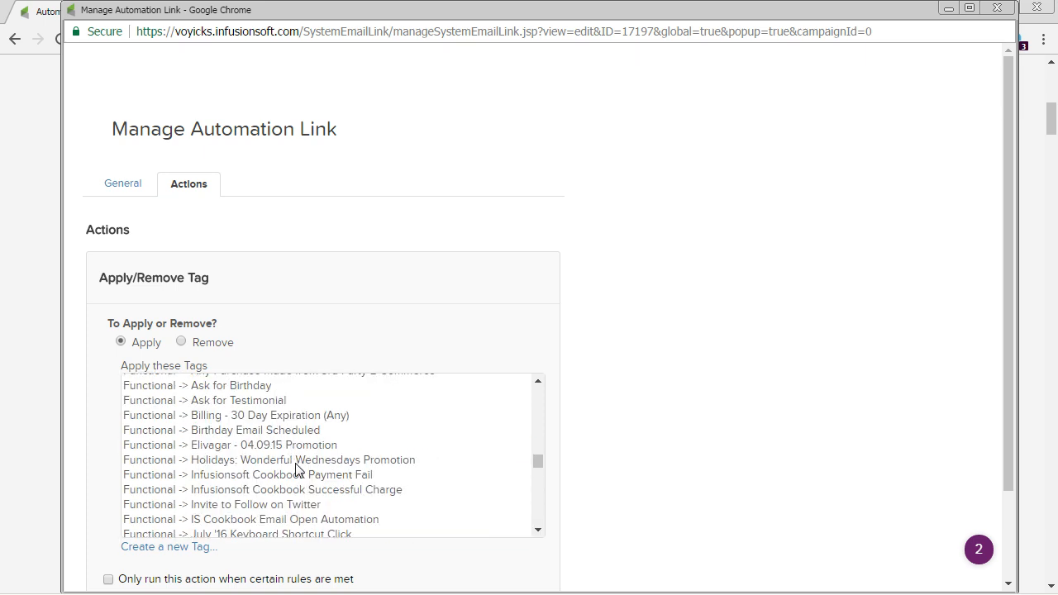
pyautogui.click(306, 520)
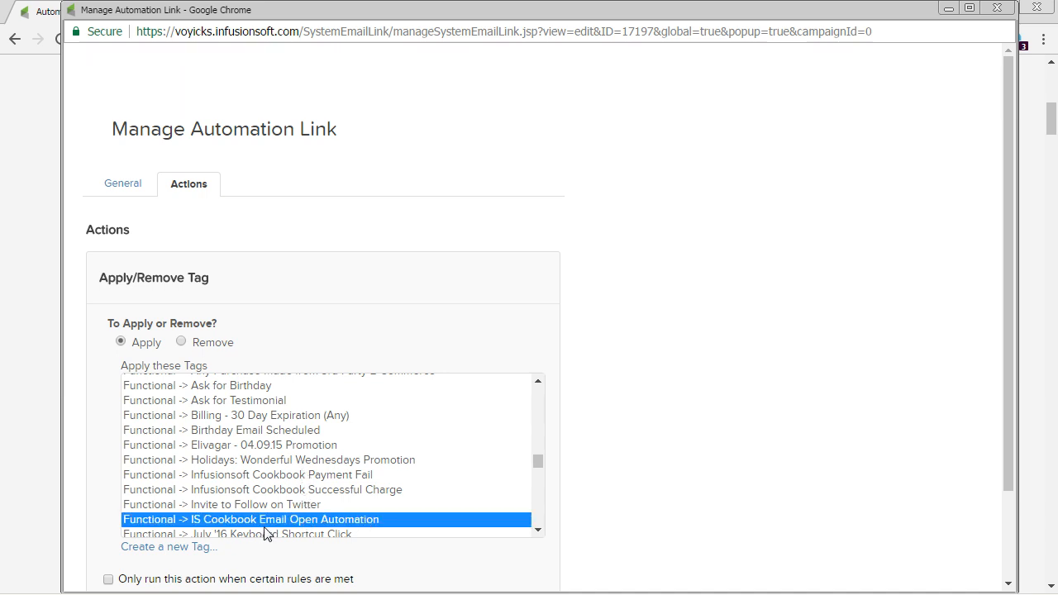
pyautogui.scroll(-1, 76, 460)
pyautogui.click(116, 551)
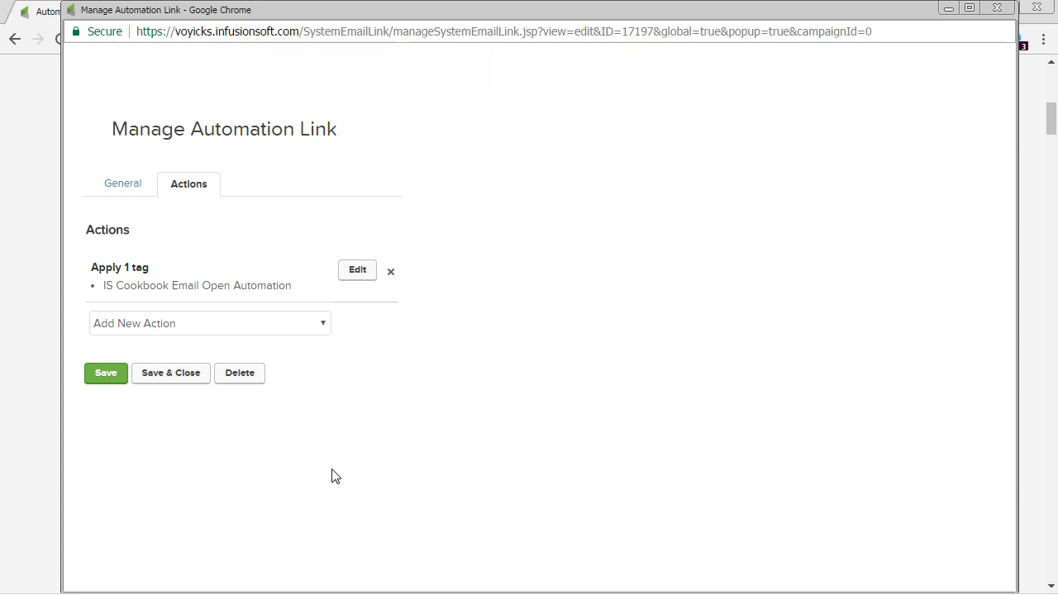
# Step: Save the automation link with its tag action and highlight the link's ID in the web address
pyautogui.click(104, 373)
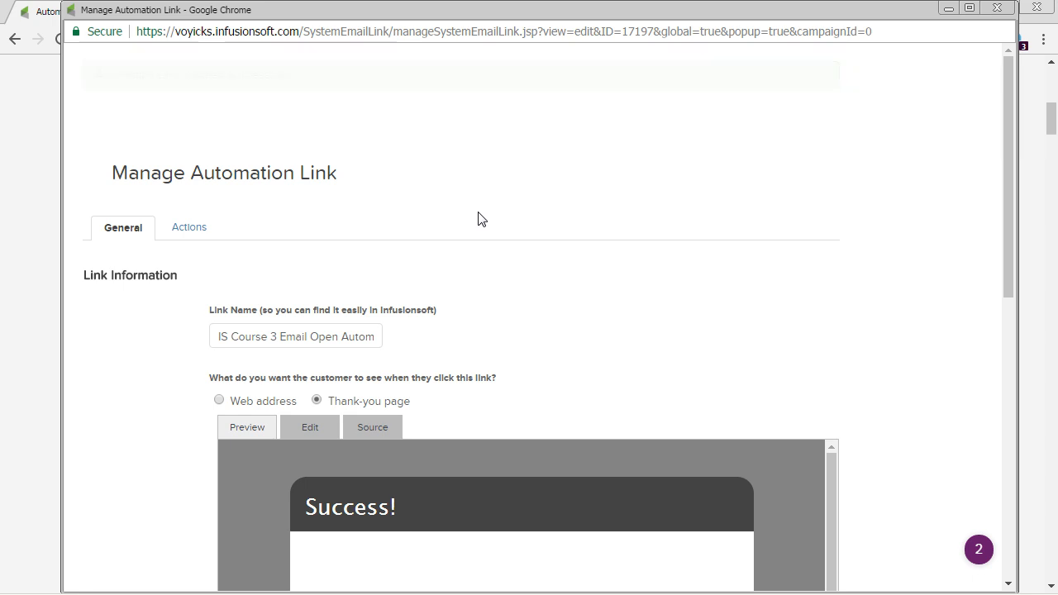
pyautogui.moveTo(602, 32); pyautogui.dragTo(654, 31)
pyautogui.click(625, 32)
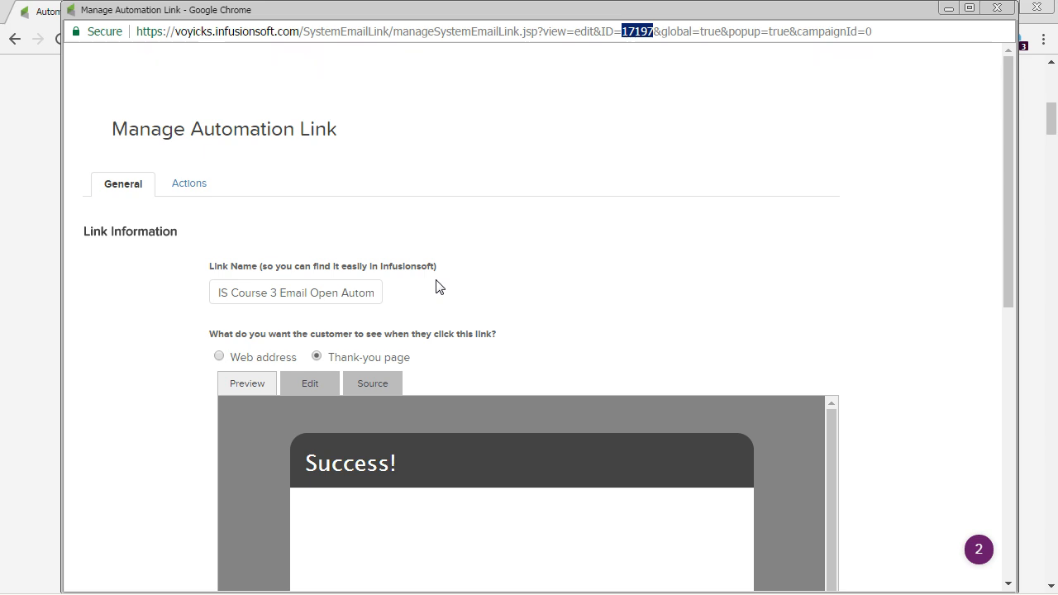
# Step: Switch to the ISCBK VID - SANDBOX 3 campaign and go back from the email to the campaign's main canvas
pyautogui.hotkey('alt', 'Tab')
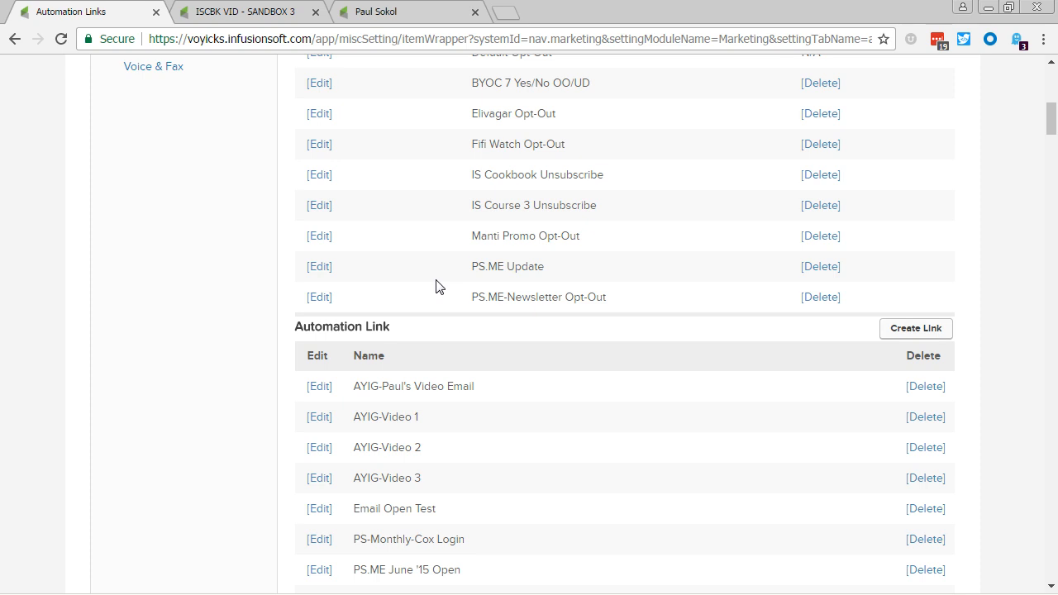
pyautogui.click(231, 10)
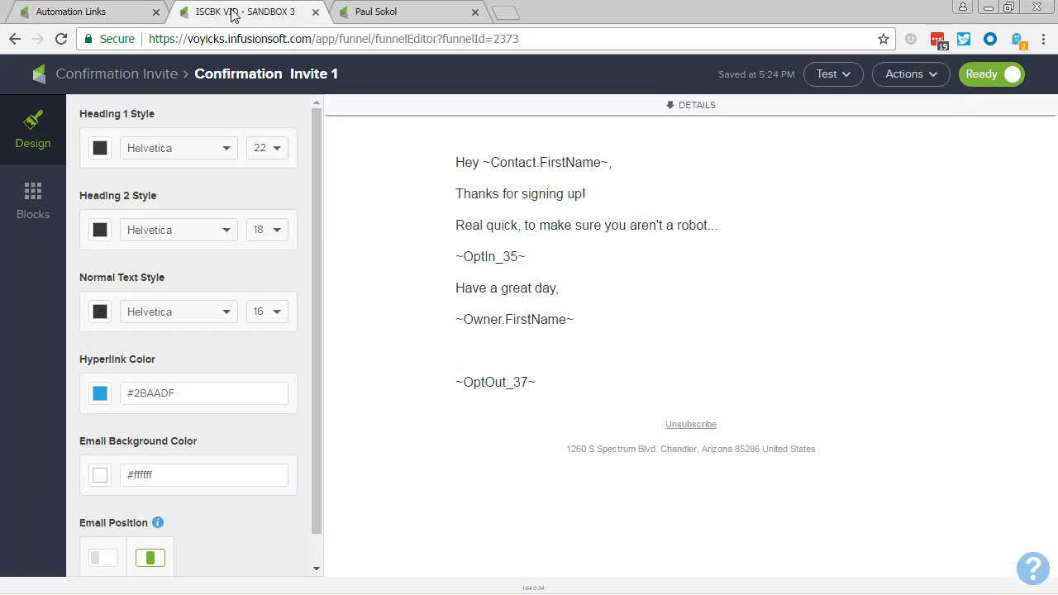
pyautogui.click(102, 74)
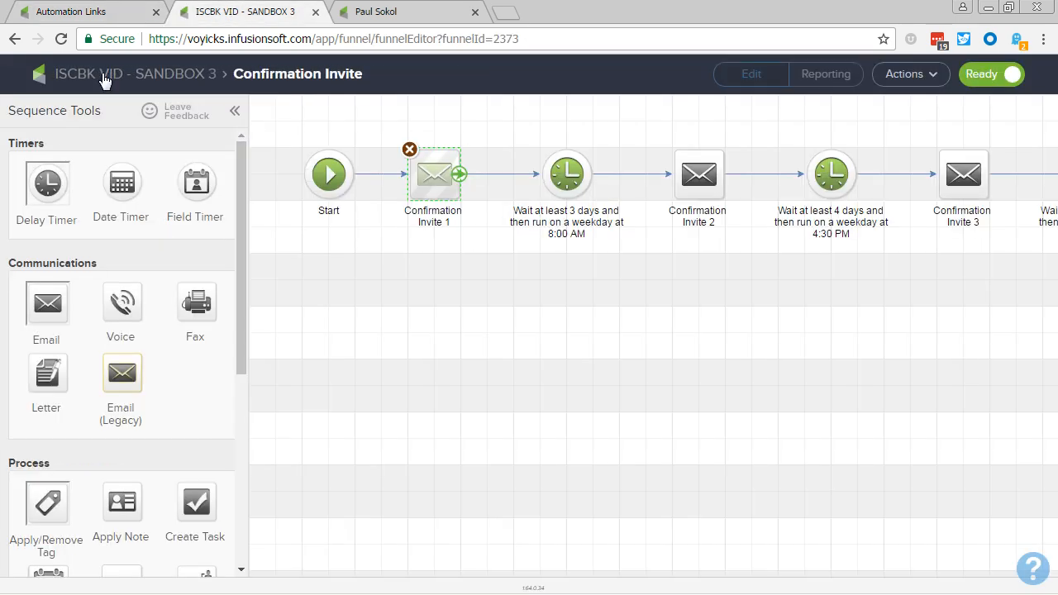
pyautogui.click(102, 74)
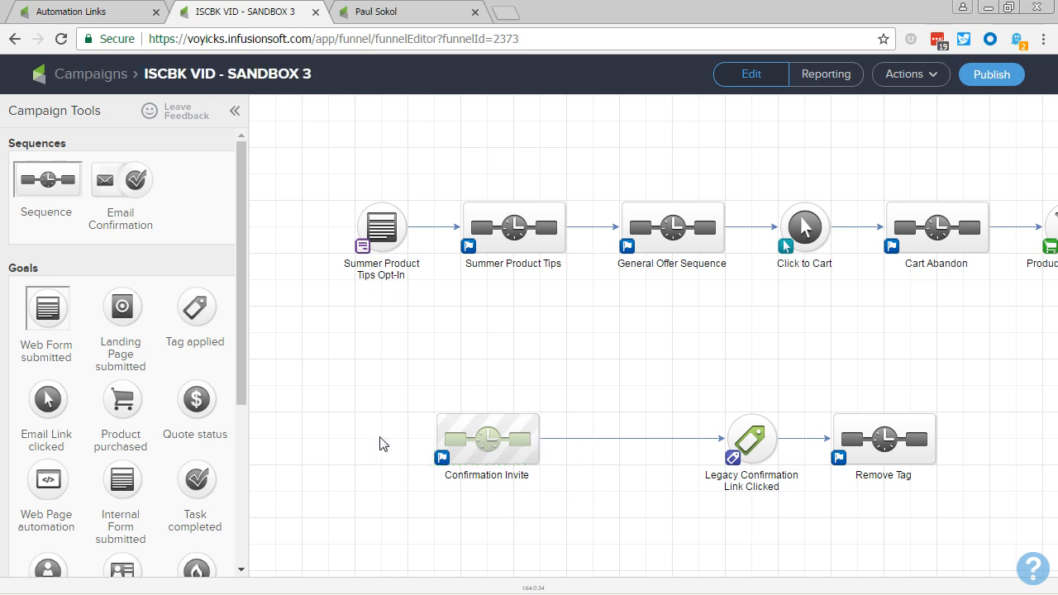
# Step: Add a Tag applied goal named "Email Opened" above the Confirmation Invite path, achieved by the tag "Functional -> IS Cookbook Email Open Automation"
pyautogui.moveTo(192, 312); pyautogui.dragTo(626, 351)
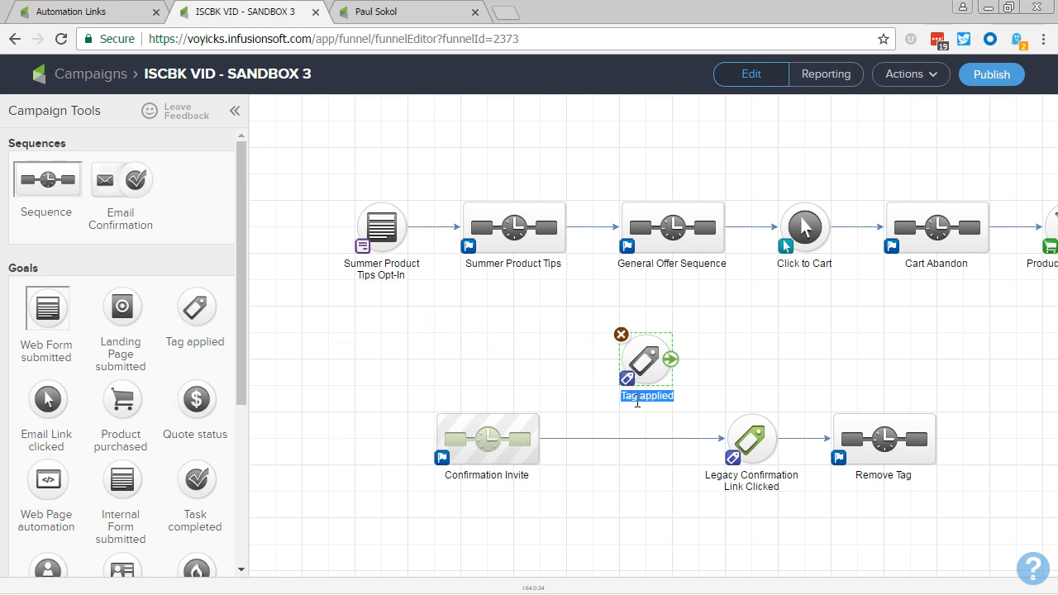
pyautogui.write('Email Opened')
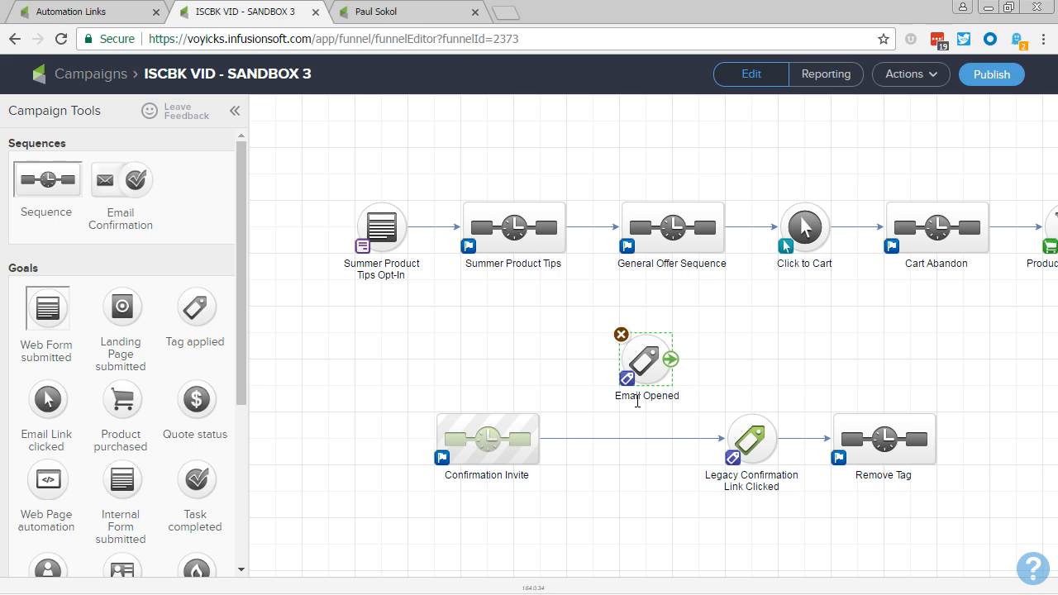
pyautogui.doubleClick(628, 366)
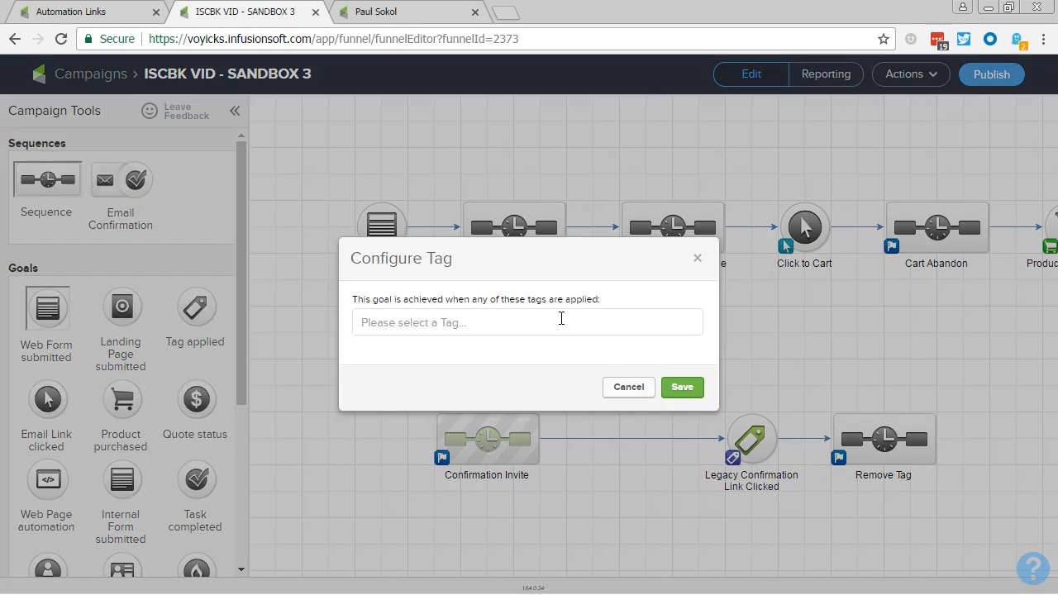
pyautogui.click(561, 318)
pyautogui.write('open')
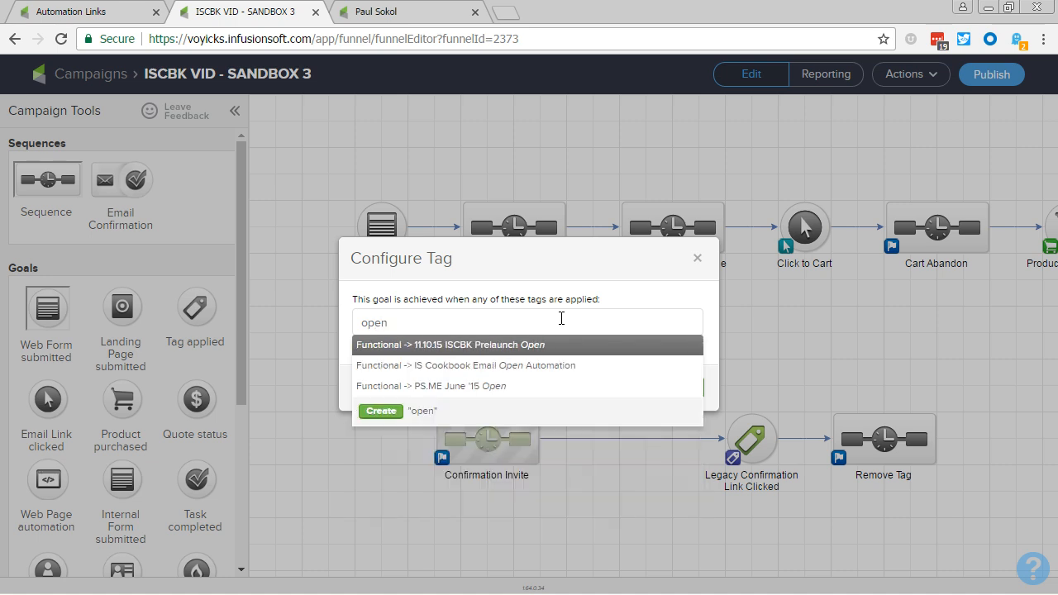
pyautogui.click(544, 365)
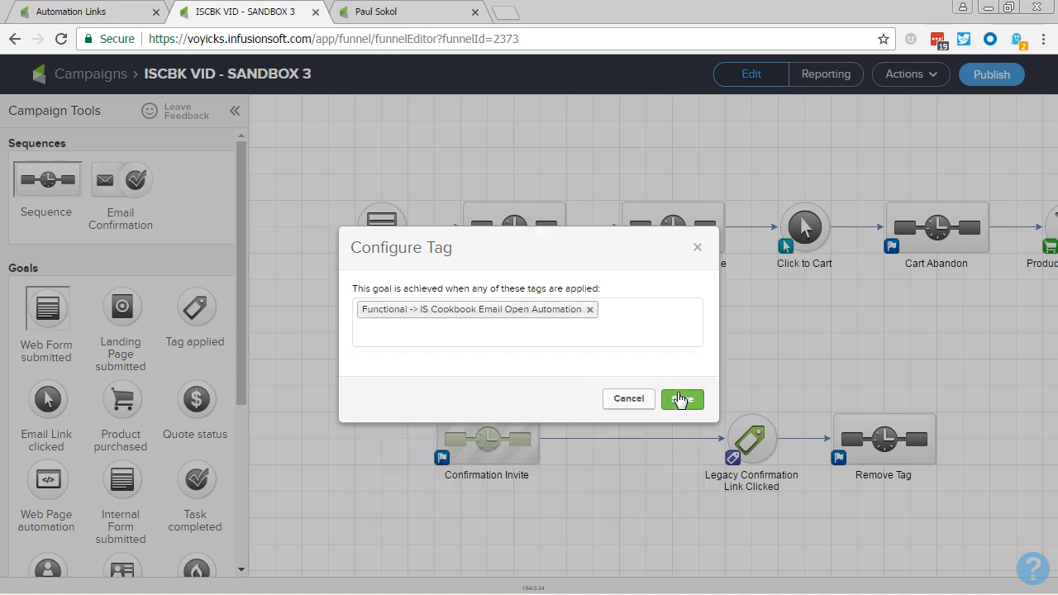
pyautogui.click(680, 400)
# Step: Connect the Confirmation Invite sequence to the Email Opened goal
pyautogui.moveTo(533, 439); pyautogui.dragTo(646, 395)
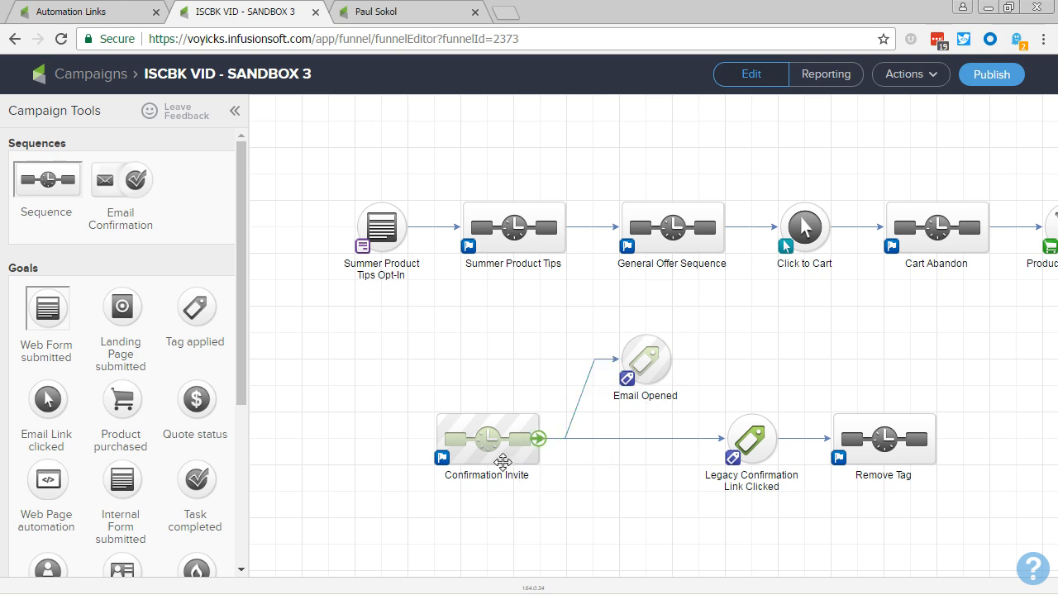
pyautogui.click(496, 455)
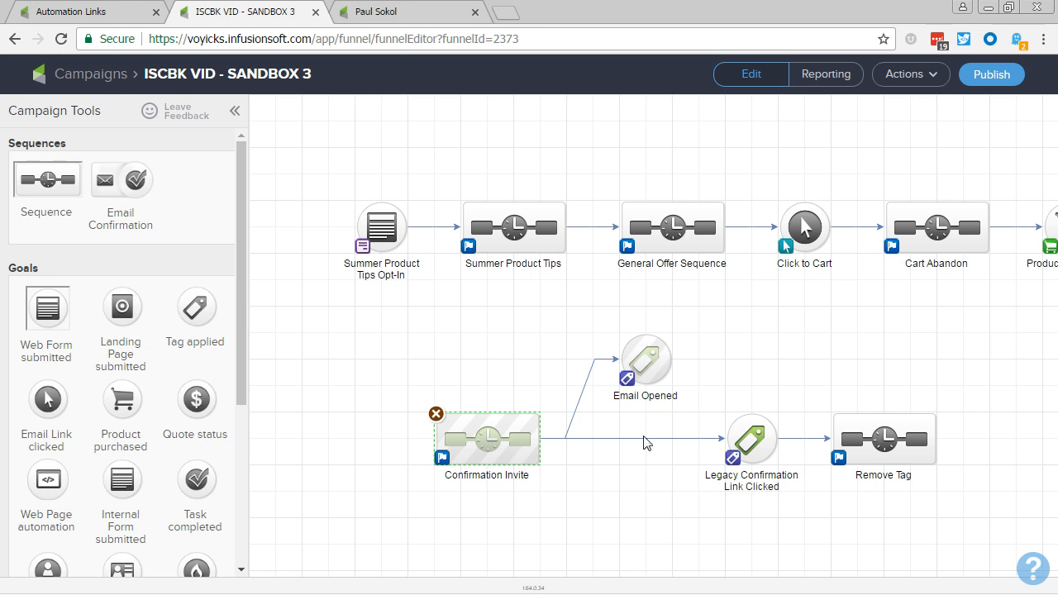
pyautogui.click(621, 499)
# Step: Open the Confirmation Invite 1 email in the Confirmation Invite sequence and add an image block below the ~OptOut_37~ line
pyautogui.doubleClick(522, 437)
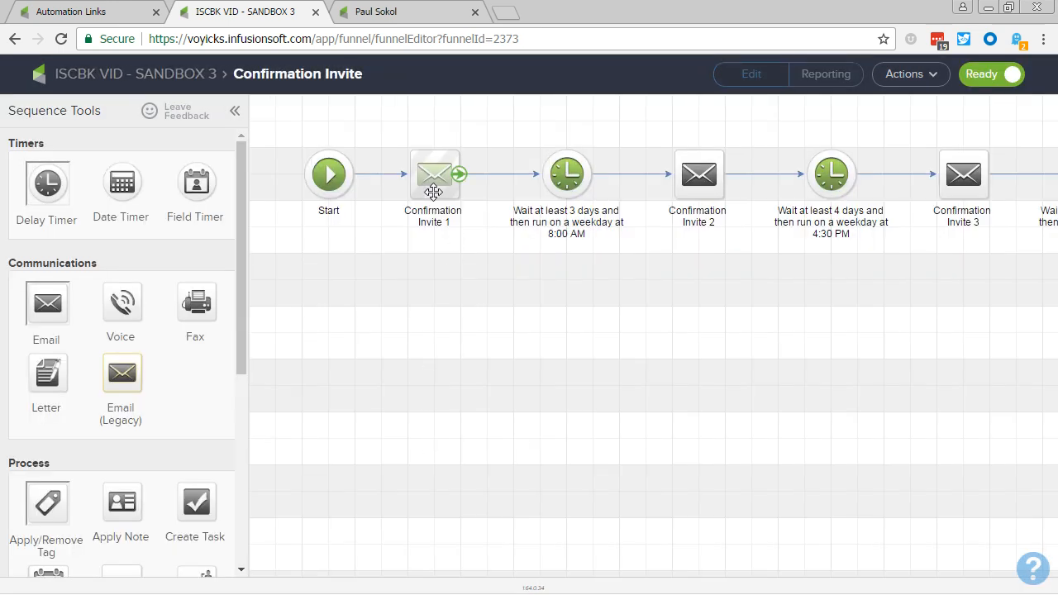
pyautogui.doubleClick(433, 192)
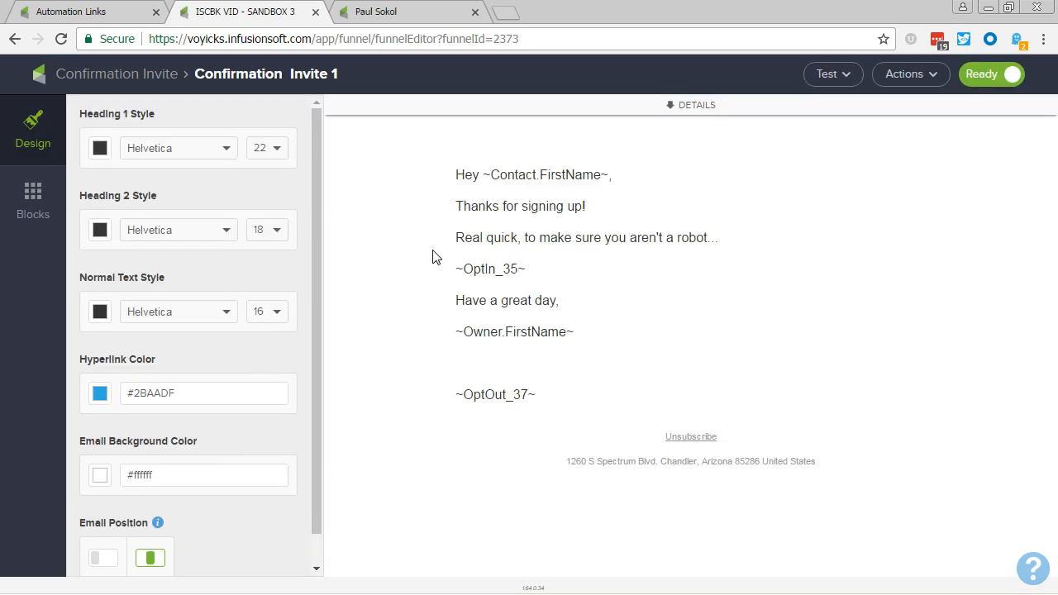
pyautogui.doubleClick(33, 209)
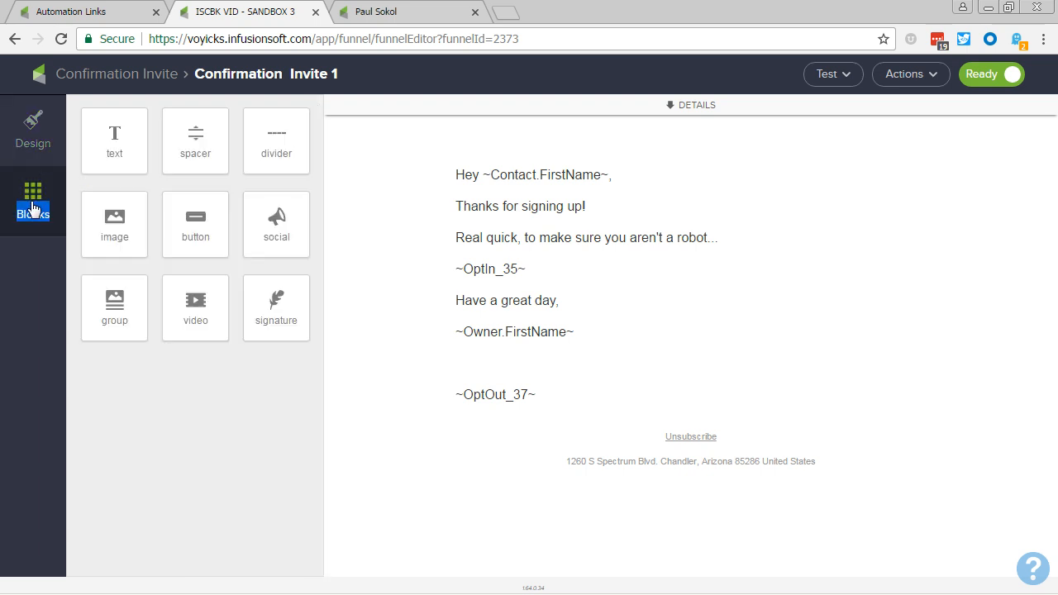
pyautogui.moveTo(107, 224); pyautogui.dragTo(715, 426)
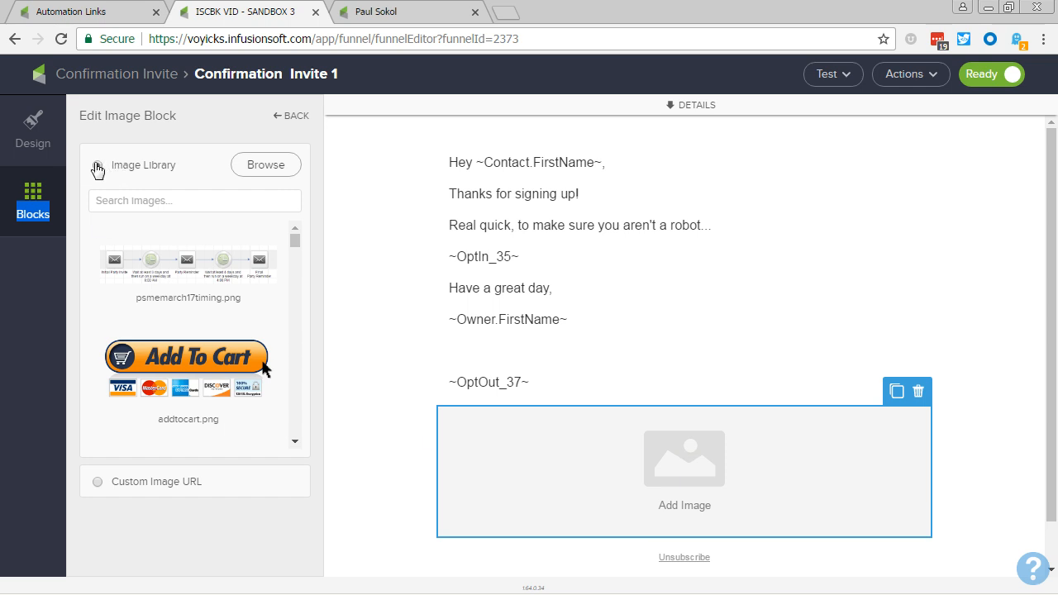
# Step: Set the image block to use the custom image URL "~Link-17197~", taking the number from the automation link's ID
pyautogui.click(98, 483)
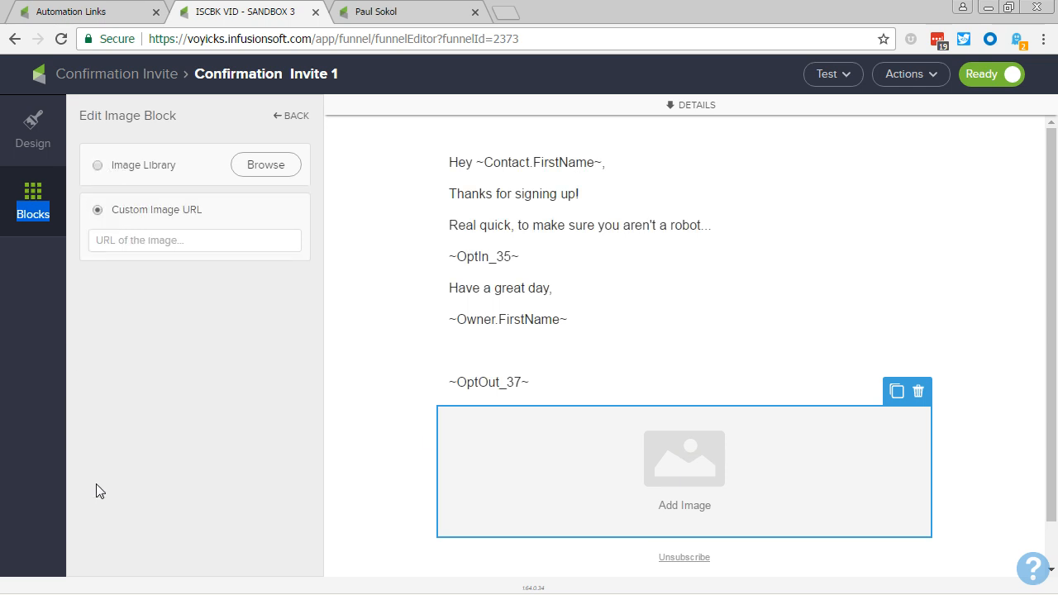
pyautogui.click(128, 240)
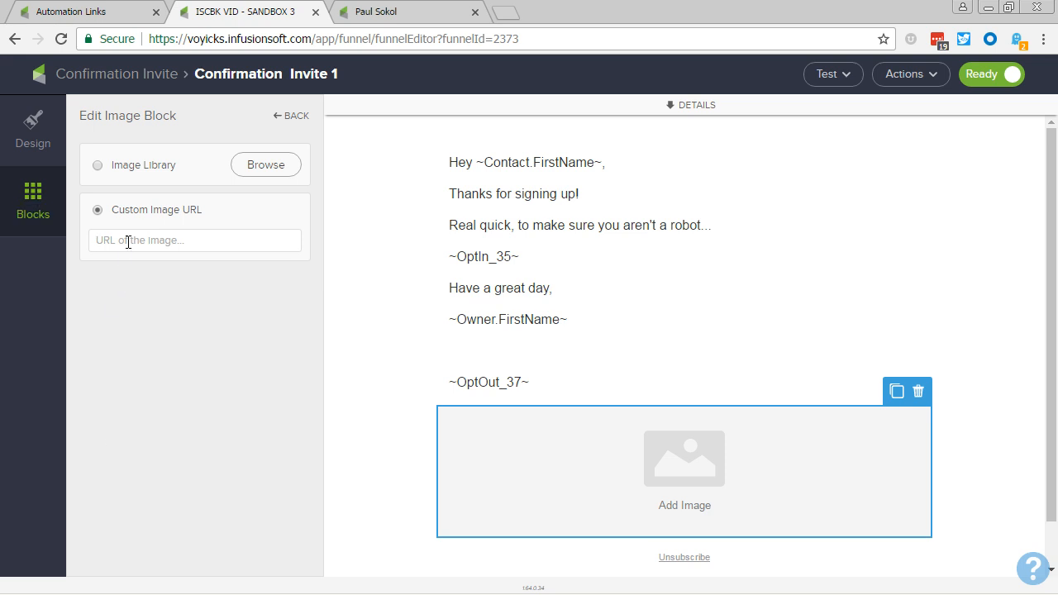
pyautogui.write('~')
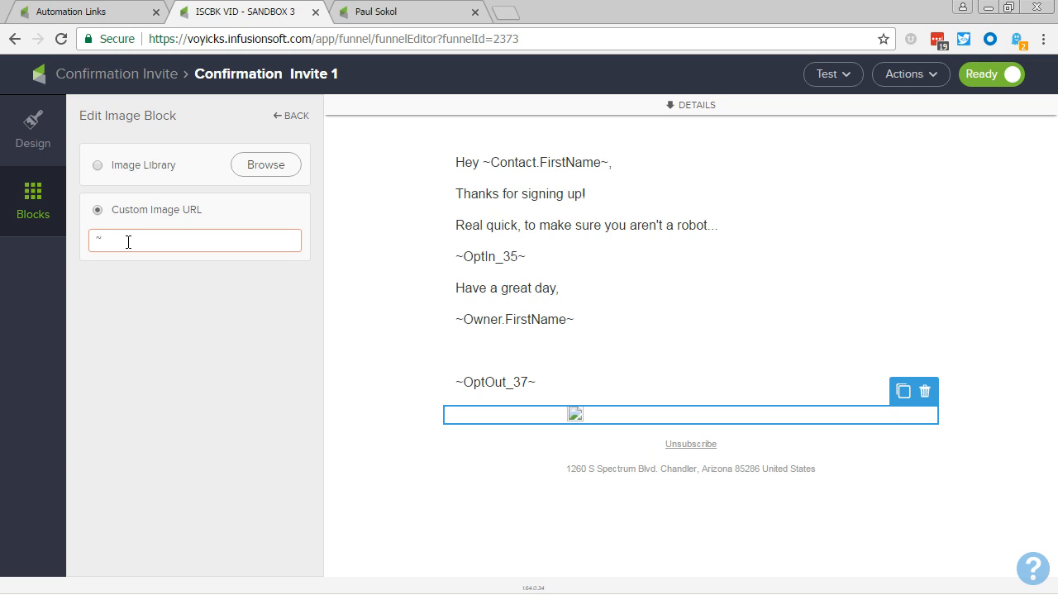
pyautogui.write('Link')
pyautogui.press('BackSpace')
pyautogui.press('BackSpace')
pyautogui.press('BackSpace')
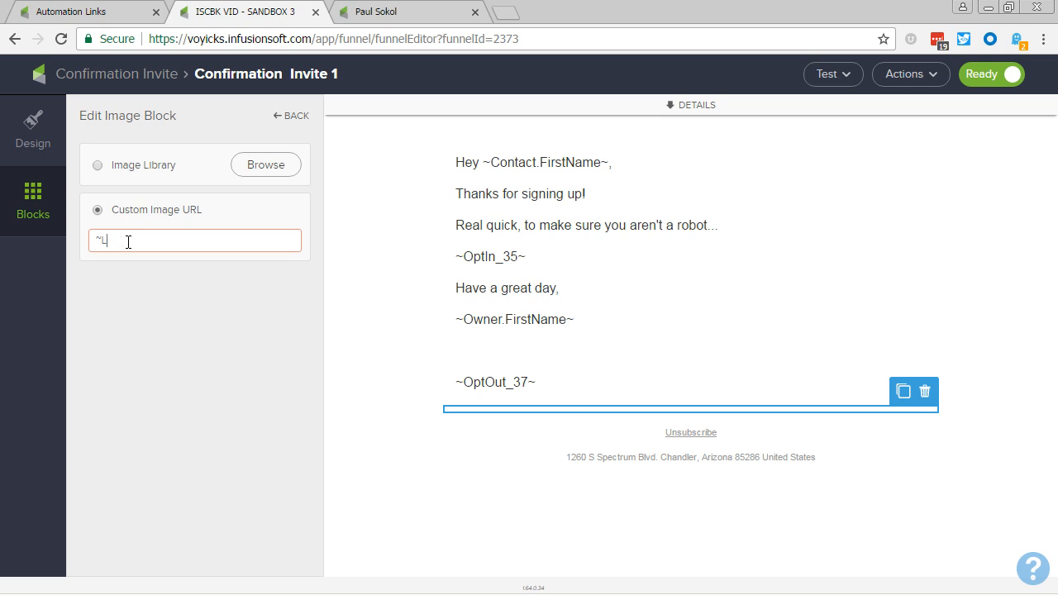
pyautogui.write('ink_')
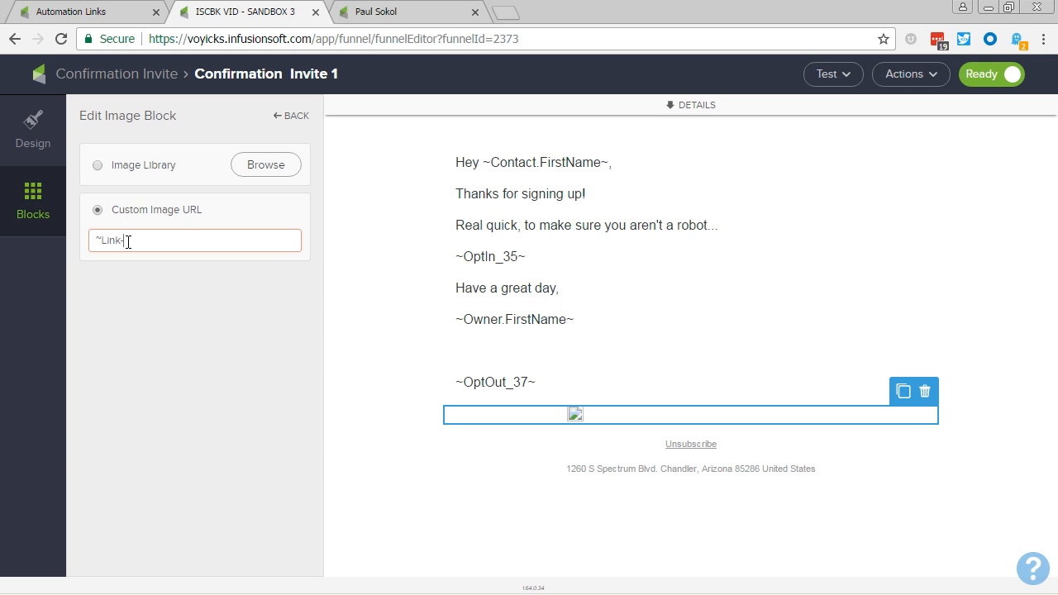
pyautogui.hotkey('alt', 'Tab')
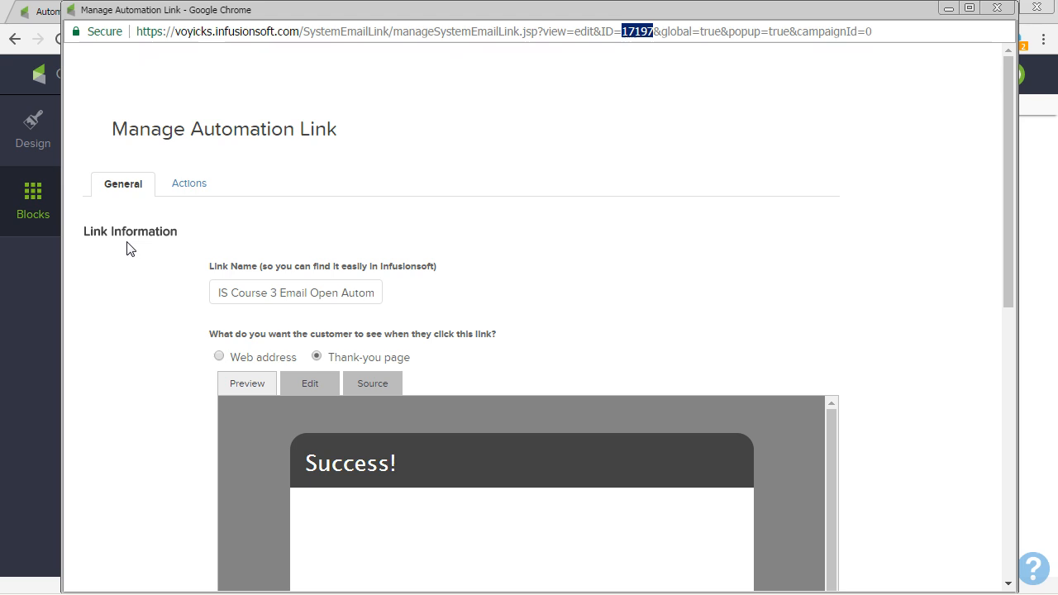
pyautogui.hotkey('alt', 'Tab')
pyautogui.write('1')
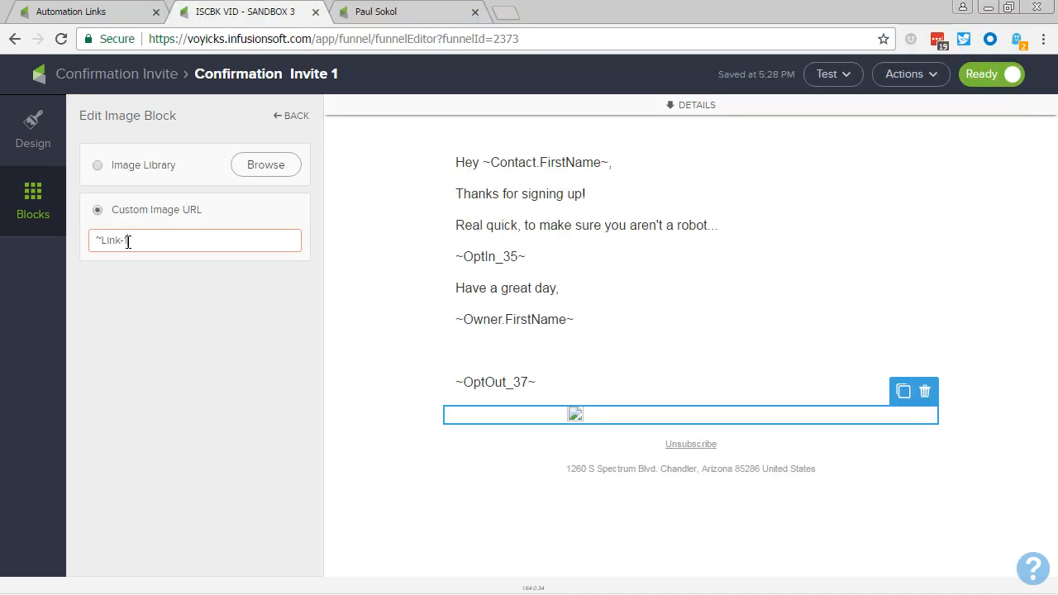
pyautogui.write('797~')
# Step: Reduce the image block below the ~OptOut_37~ line to its smallest size
pyautogui.click(293, 118)
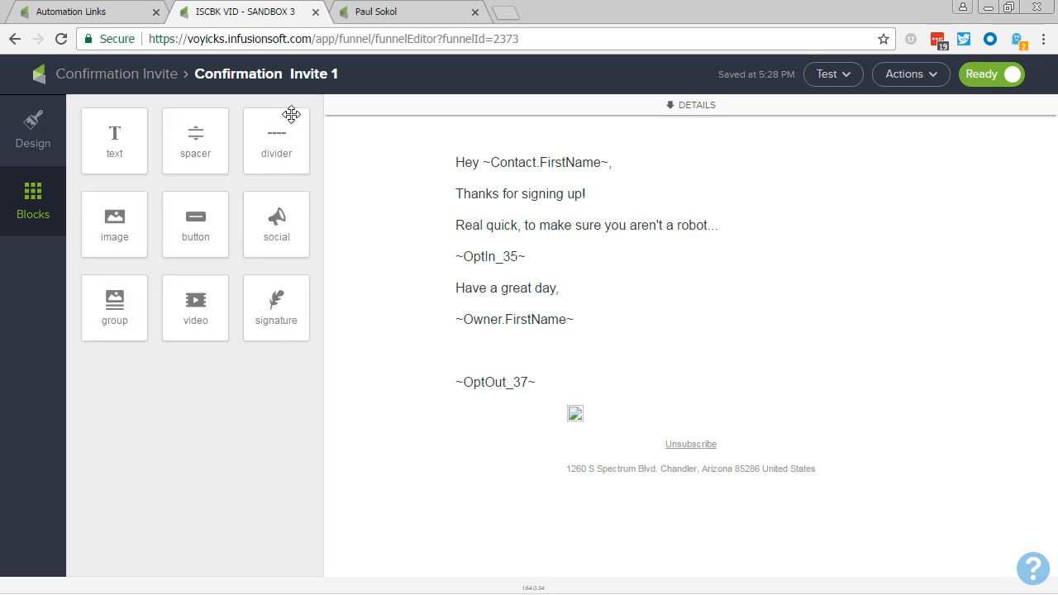
pyautogui.click(631, 410)
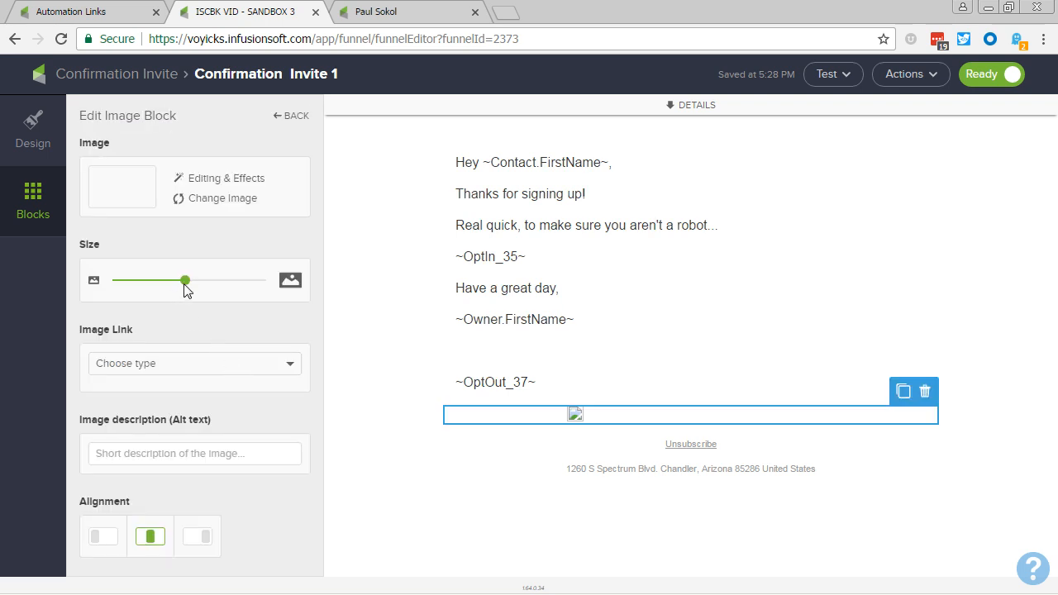
pyautogui.moveTo(185, 283); pyautogui.dragTo(88, 281)
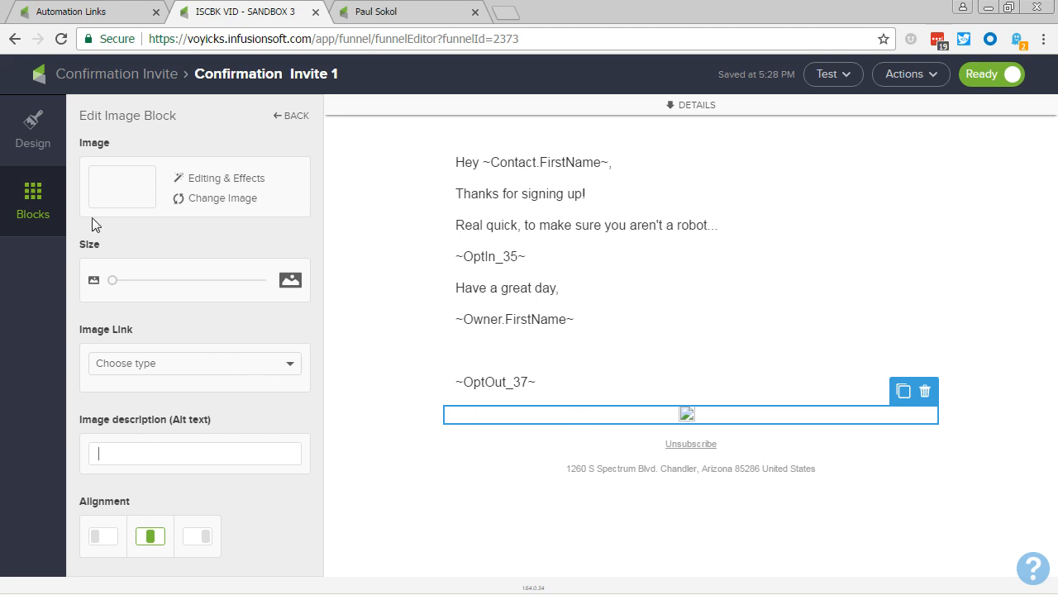
# Step: Go back from the email to the ISCBK VID - SANDBOX 3 main canvas and publish the campaign
pyautogui.click(124, 76)
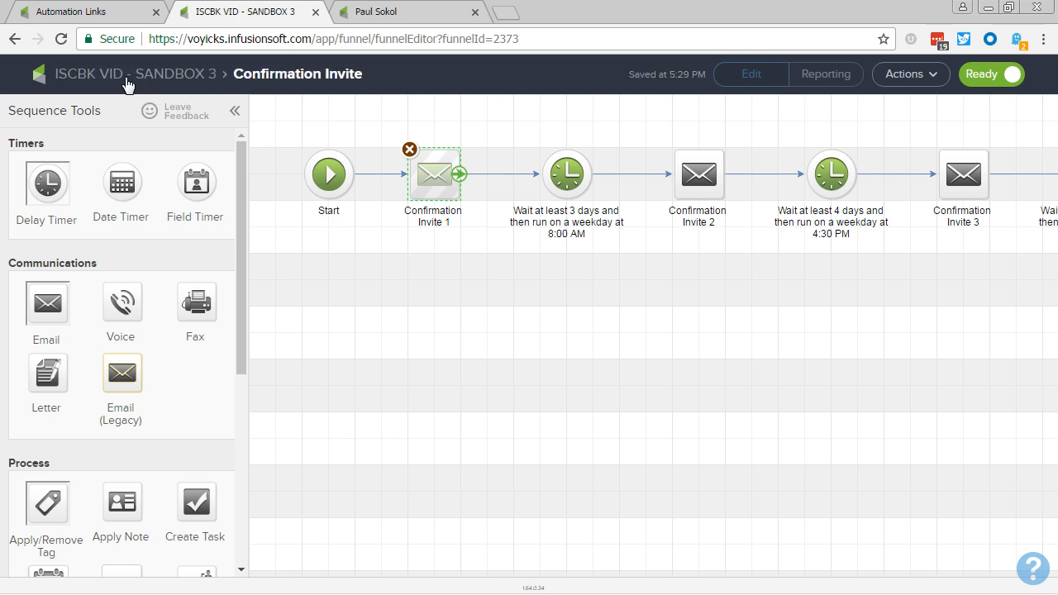
pyautogui.click(126, 78)
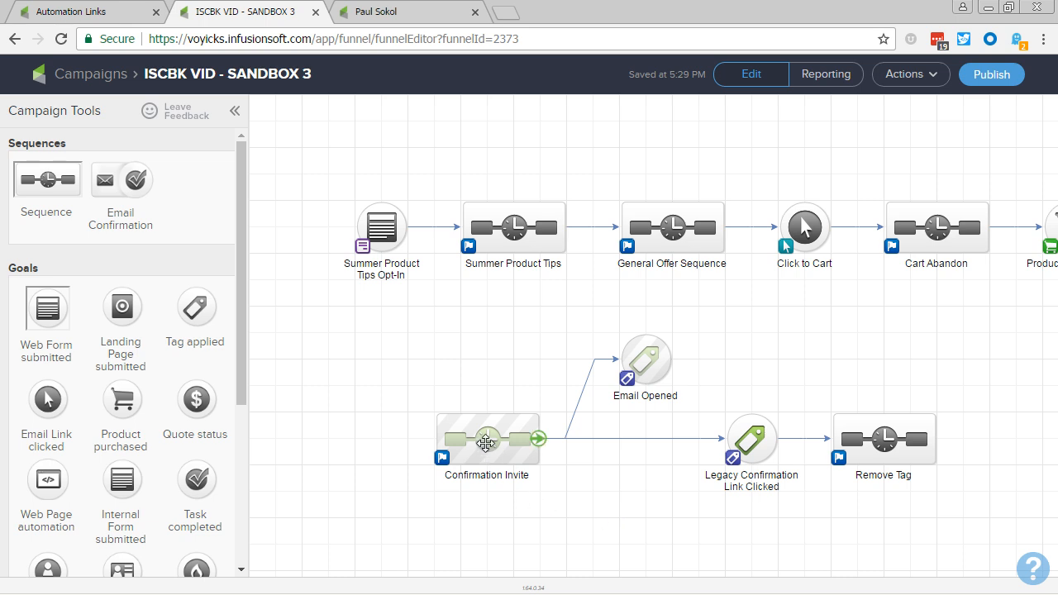
pyautogui.click(475, 440)
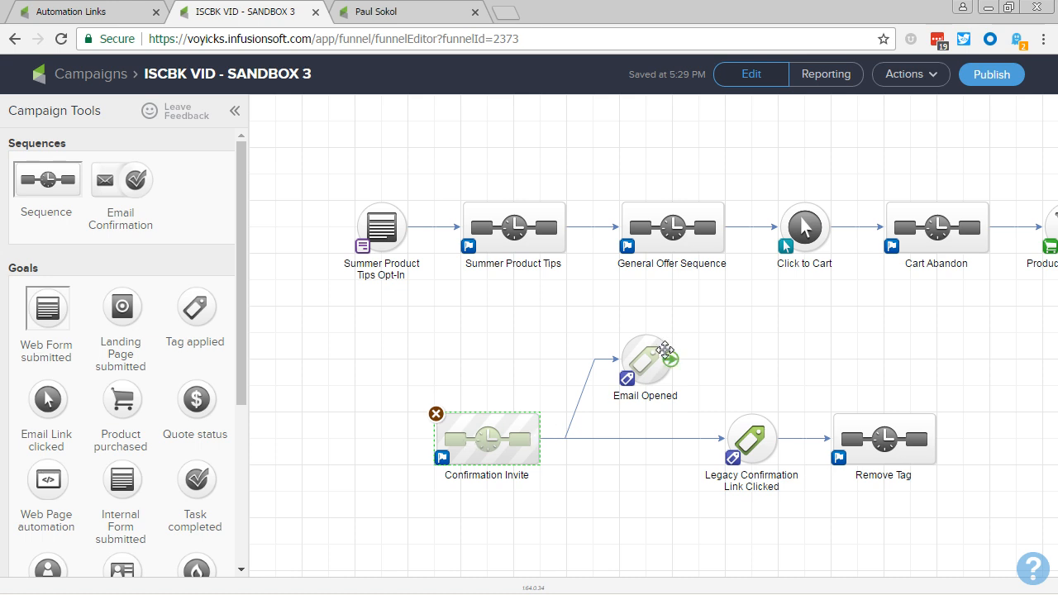
pyautogui.click(647, 357)
pyautogui.click(781, 350)
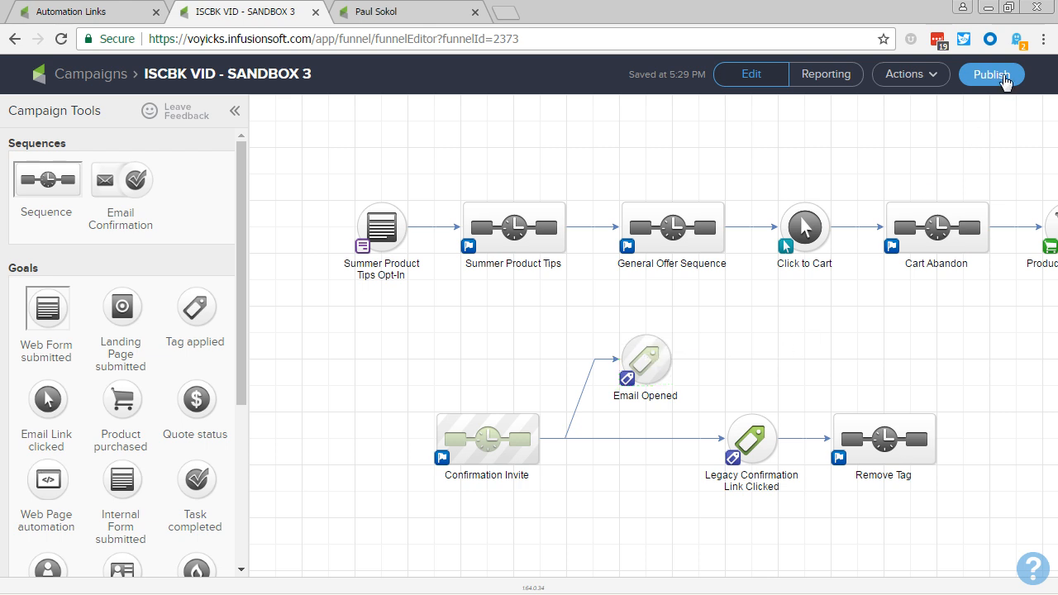
pyautogui.click(992, 78)
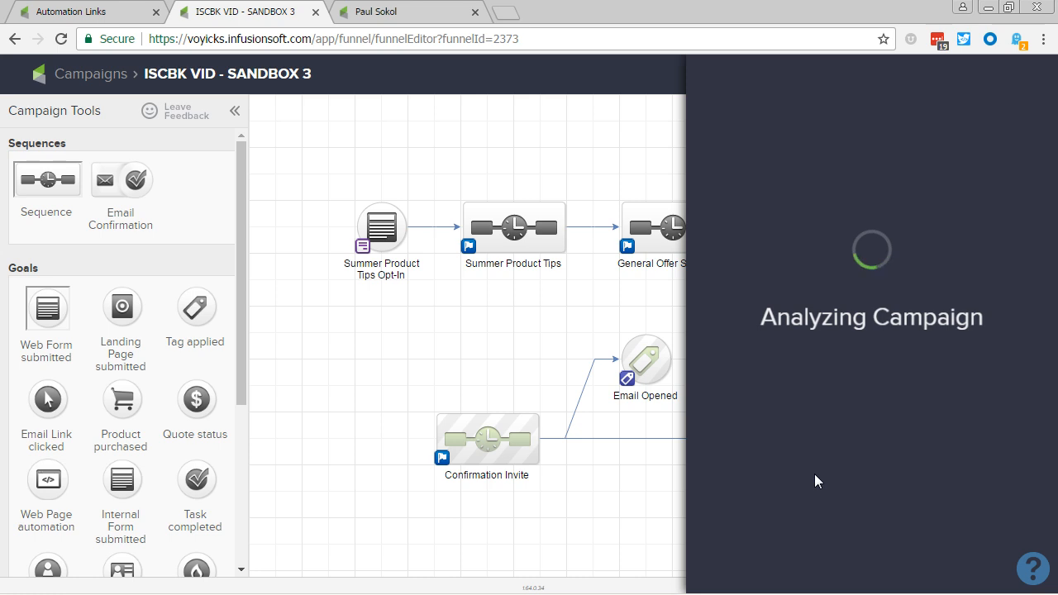
pyautogui.click(1000, 432)
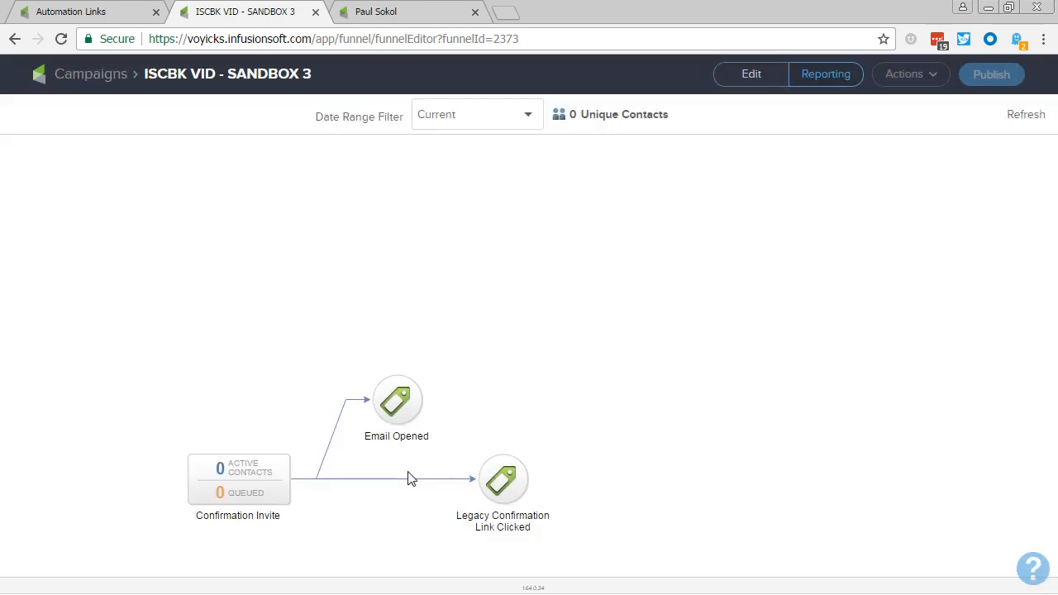
# Step: Open the test contact's record and add the contact to the Confirmation Invite sequence of the ISCBK VID - SANDBOX 3 campaign
pyautogui.click(363, 18)
pyautogui.scroll(-10, 373, 443)
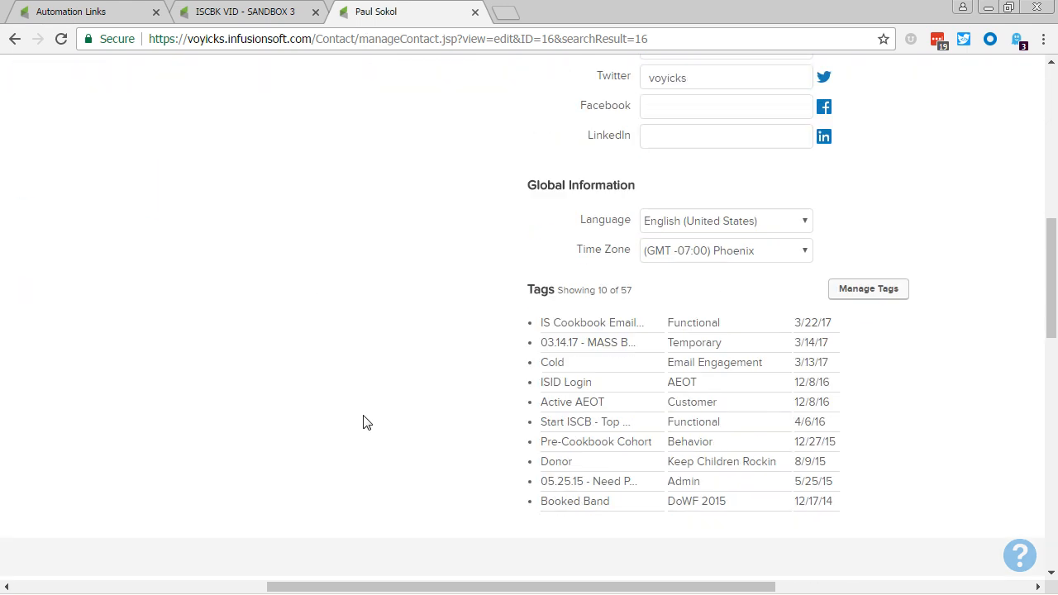
pyautogui.scroll(-3, 435, 511)
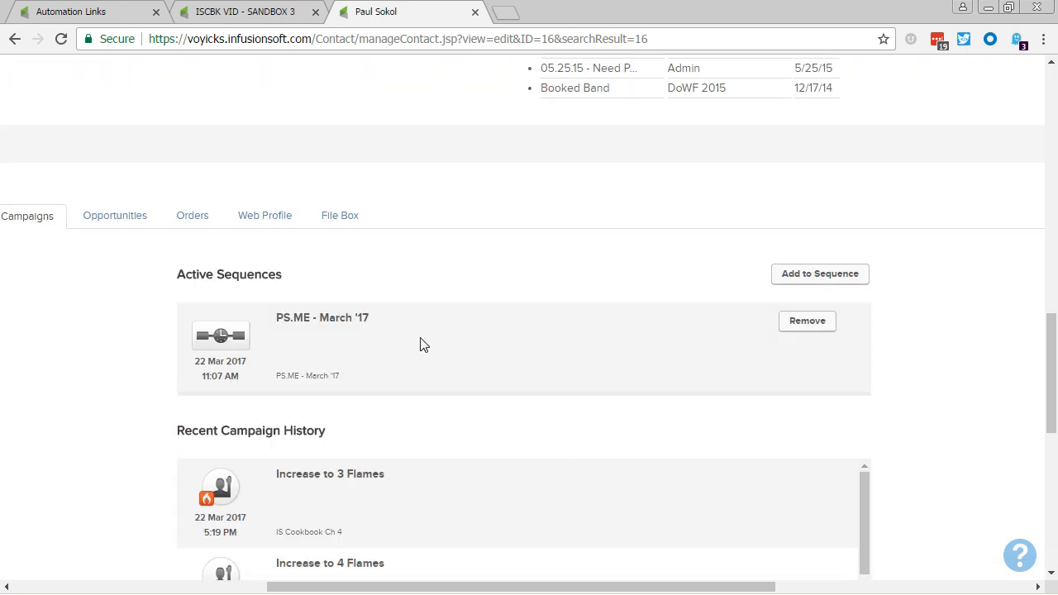
pyautogui.click(796, 279)
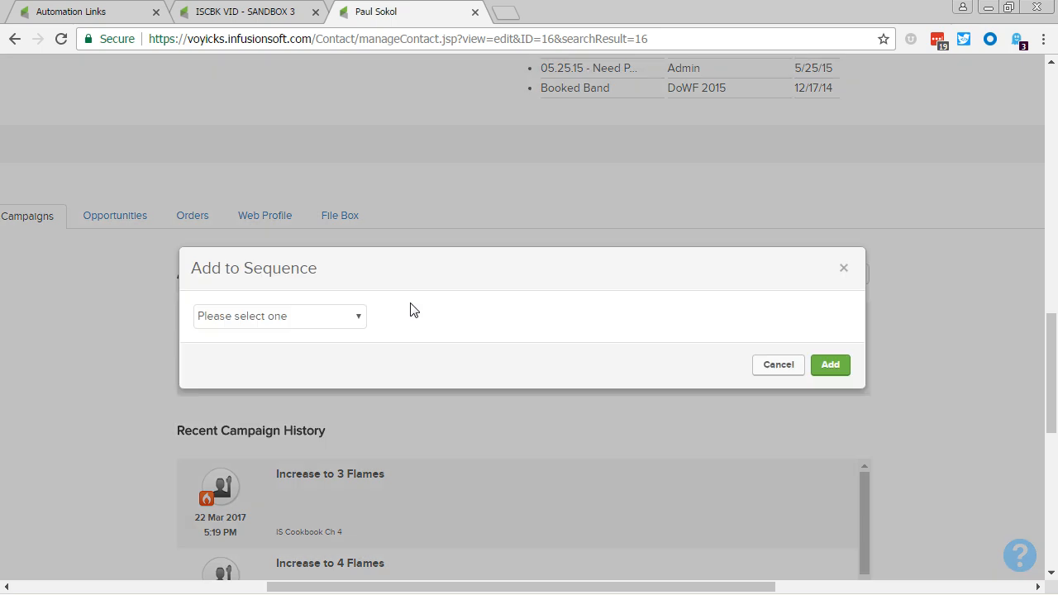
pyautogui.click(308, 323)
pyautogui.scroll(-10, 314, 178)
pyautogui.scroll(-10, 314, 178)
pyautogui.scroll(8, 303, 207)
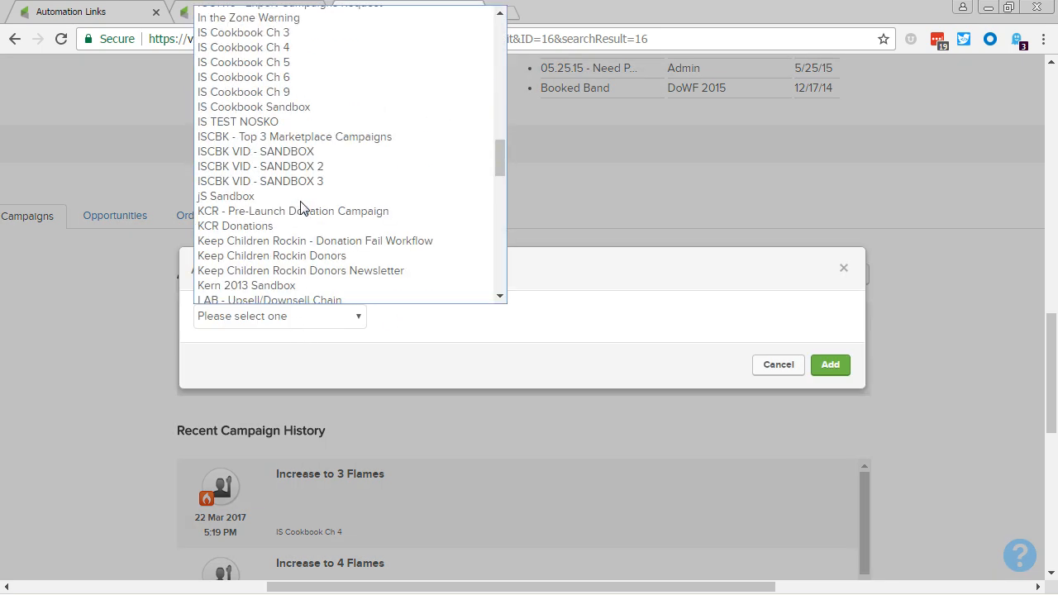
pyautogui.click(261, 181)
pyautogui.click(454, 316)
pyautogui.click(420, 352)
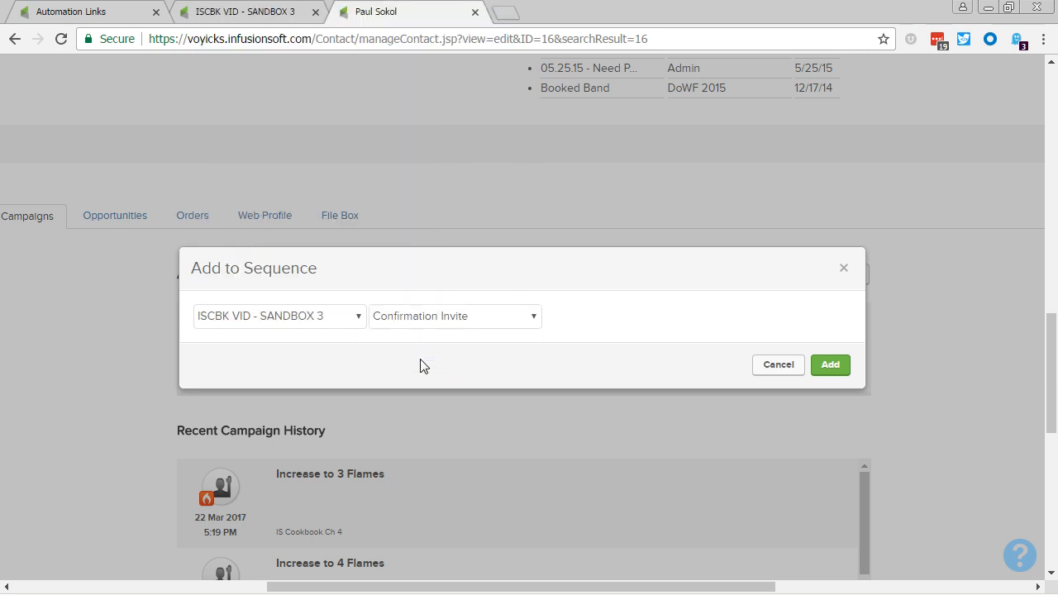
pyautogui.click(823, 370)
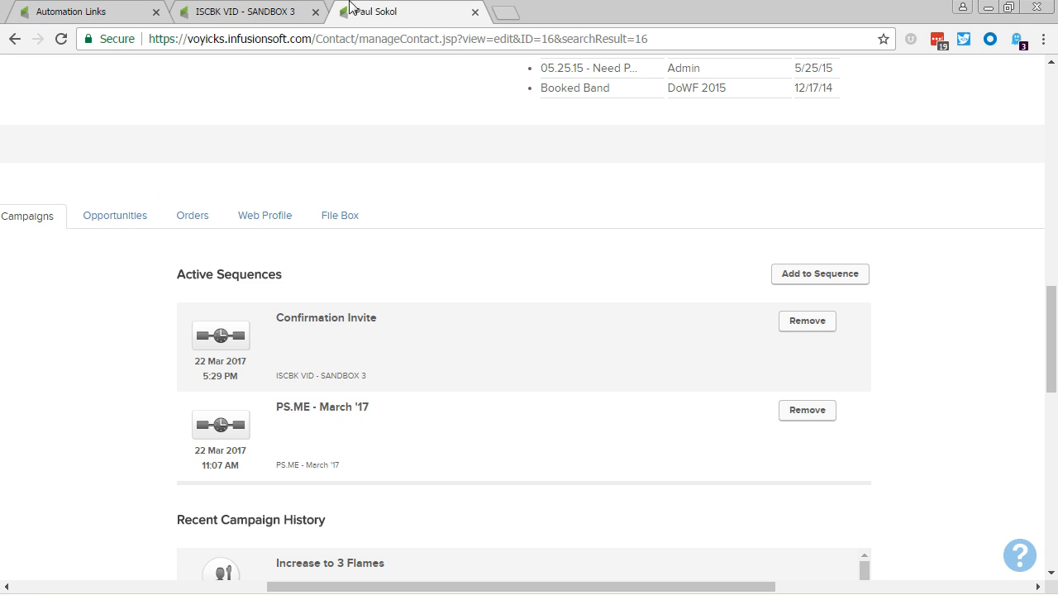
# Step: Send the upcoming Confirmation Invite 1 email to the contact immediately from the contact record's upcoming campaign items
pyautogui.click(264, 10)
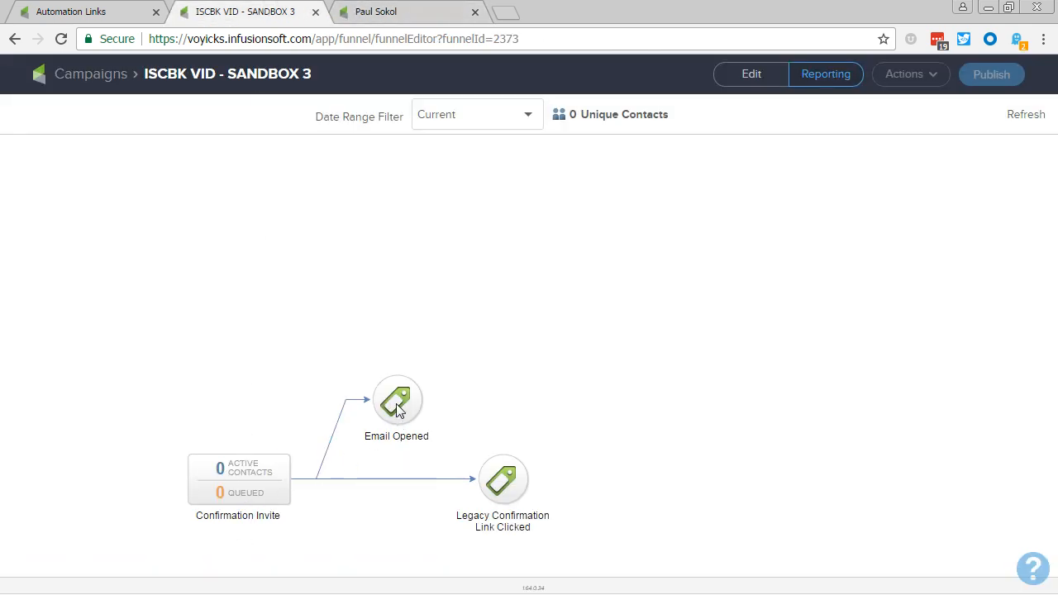
pyautogui.click(375, 10)
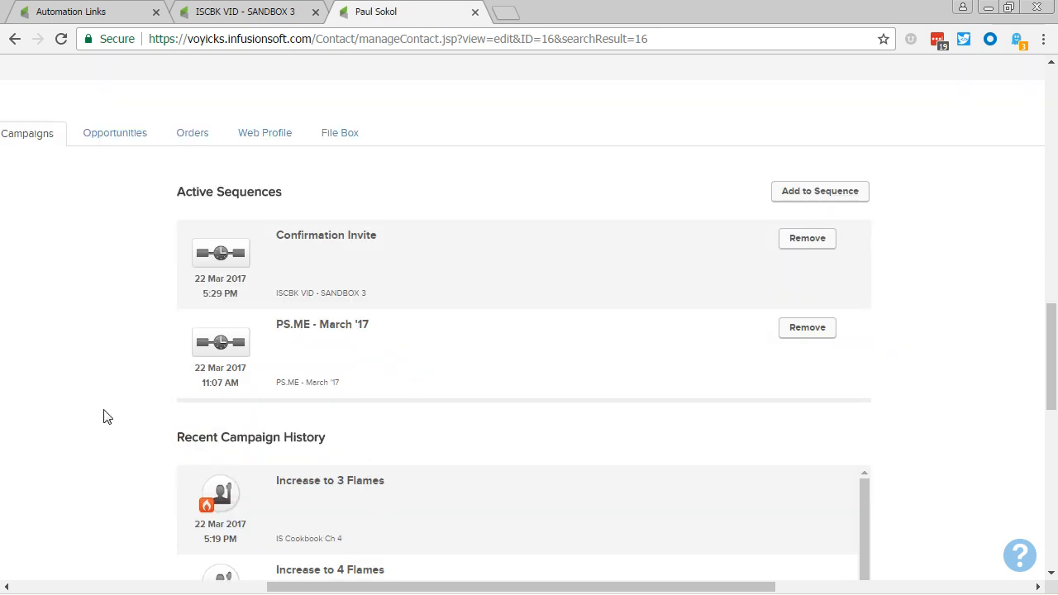
pyautogui.scroll(-8, 116, 419)
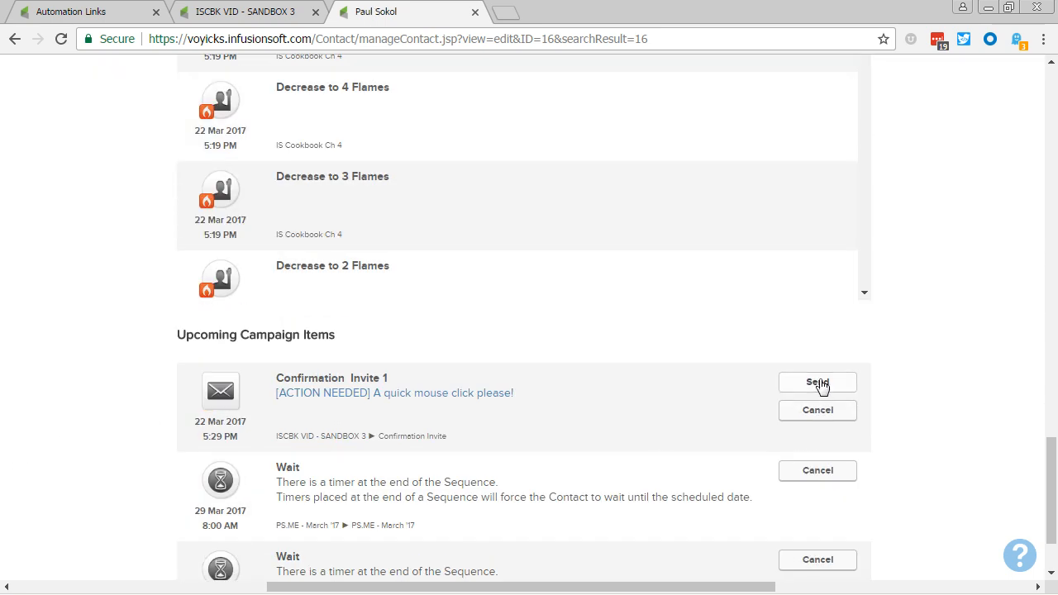
pyautogui.click(817, 382)
pyautogui.click(601, 159)
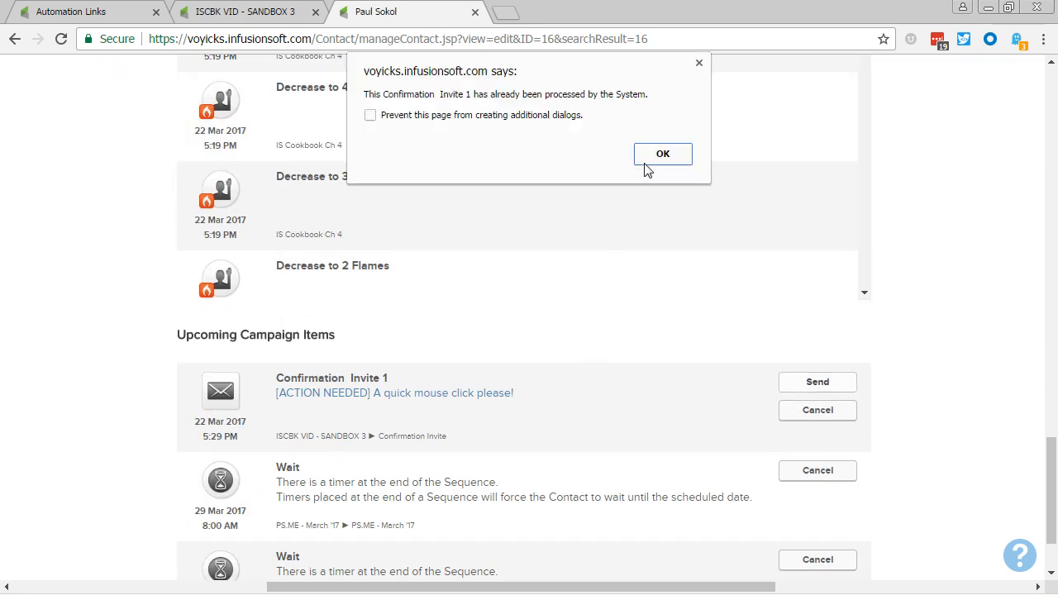
pyautogui.click(646, 162)
# Step: Switch to Gmail in Firefox and rerun the search for messages with "ACTION" in the subject after 2017/03/21
pyautogui.hotkey('alt', 'Tab')
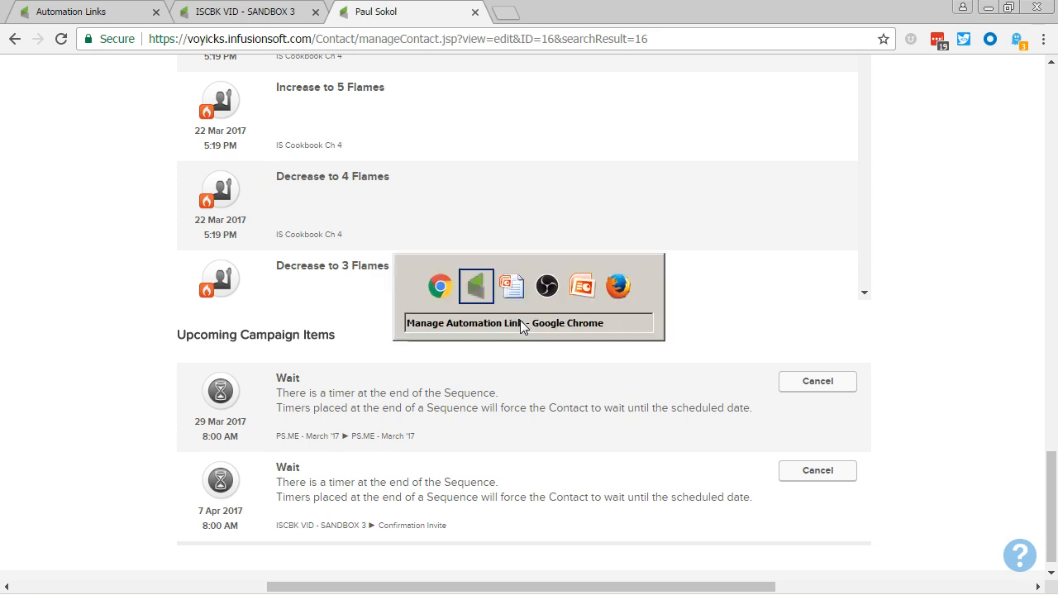
pyautogui.hotkey('alt', 'Tab')
pyautogui.hotkey('alt', 'Tab')
pyautogui.hotkey('alt', 'Tab')
pyautogui.hotkey('alt', 'Tab')
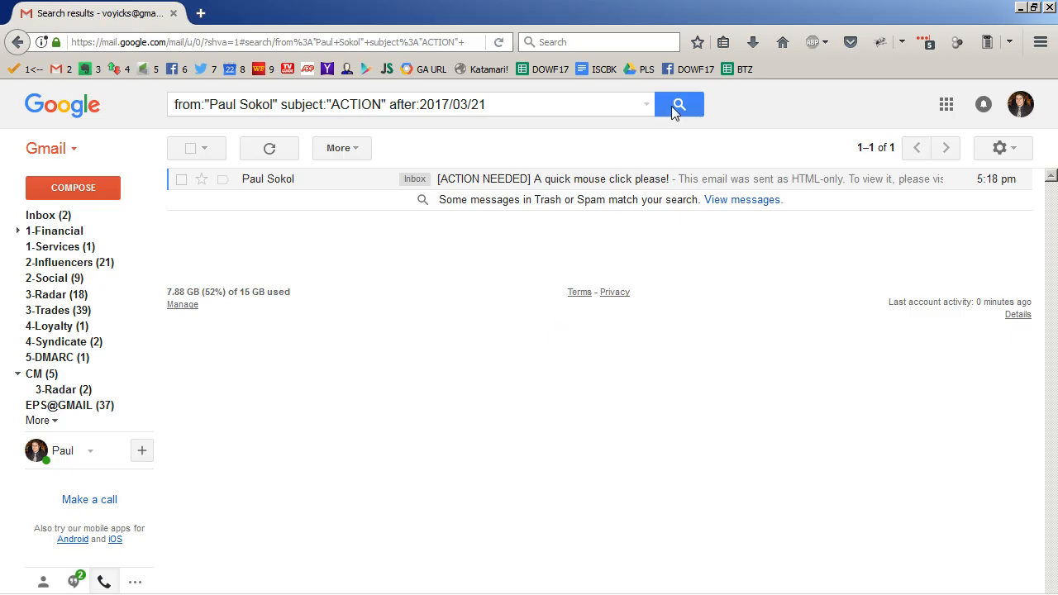
pyautogui.click(674, 112)
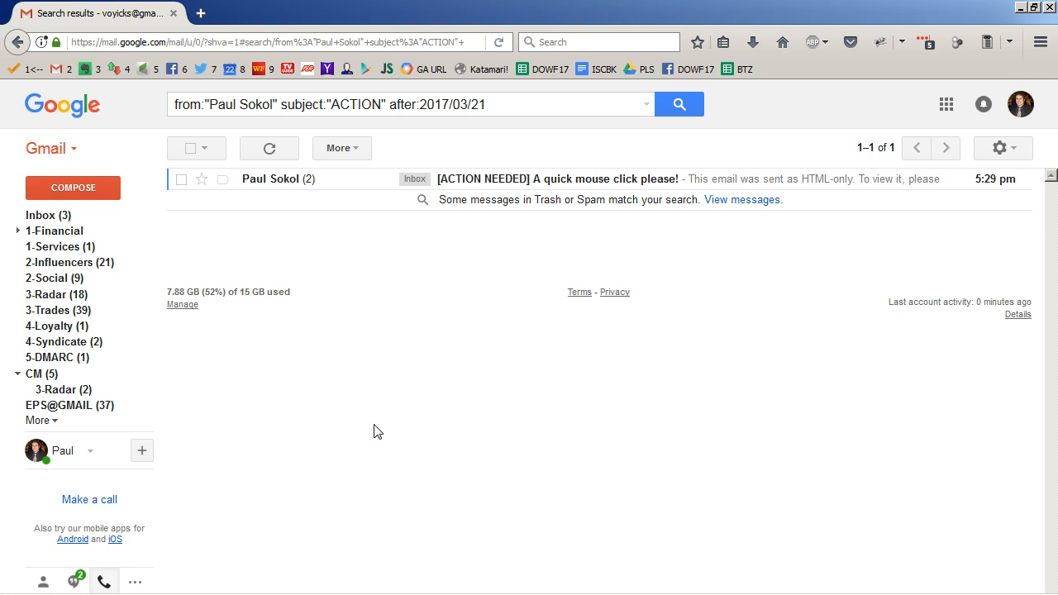
# Step: Switch back to the contact record in Chrome, reload it and check the Functional "IS Cookbook Email" tag and its date
pyautogui.hotkey('alt', 'Tab')
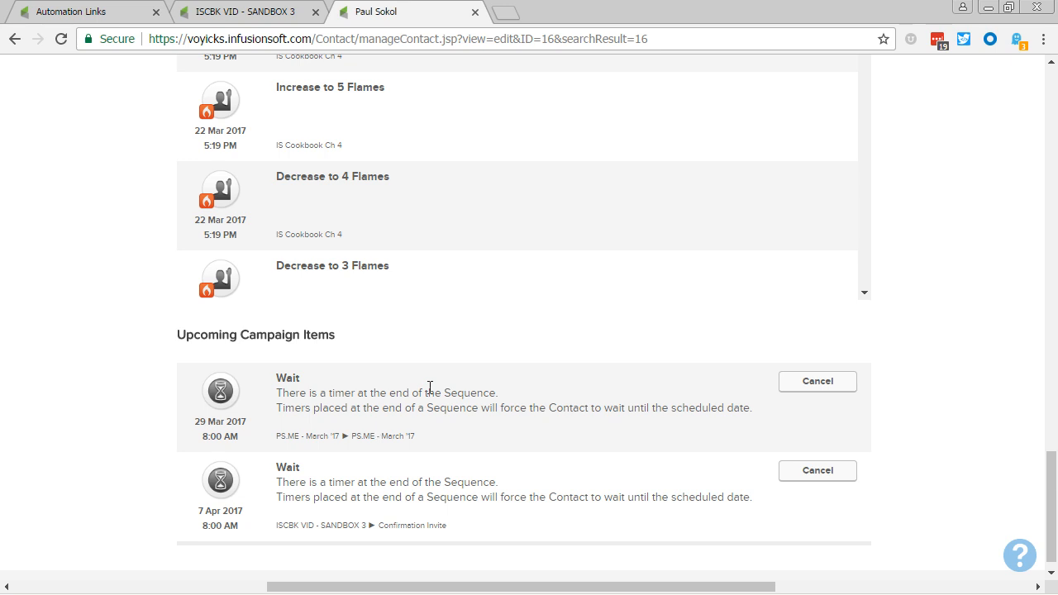
pyautogui.scroll(10, 428, 385)
pyautogui.scroll(5, 511, 404)
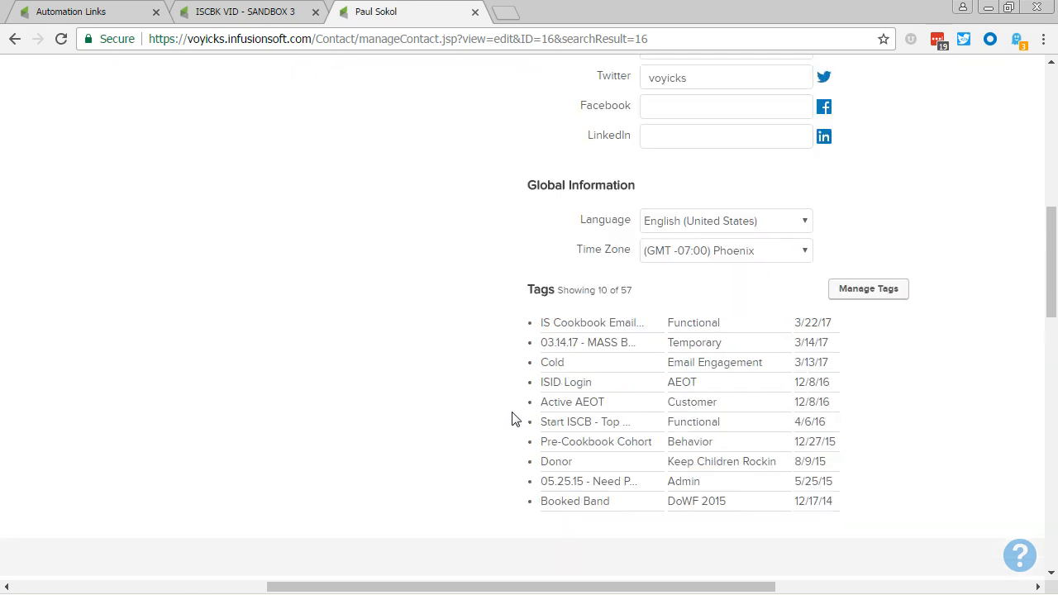
pyautogui.press('F5')
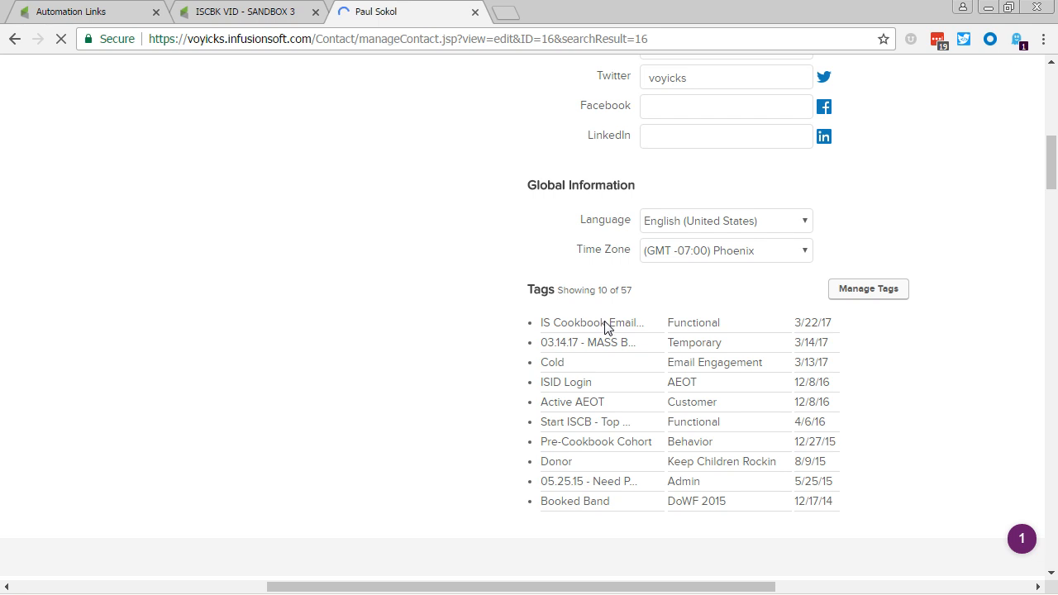
pyautogui.moveTo(668, 323); pyautogui.dragTo(820, 324)
# Step: Remove the Functional "IS Cookbook Email" tag from the contact's tag list
pyautogui.scroll(8, 616, 521)
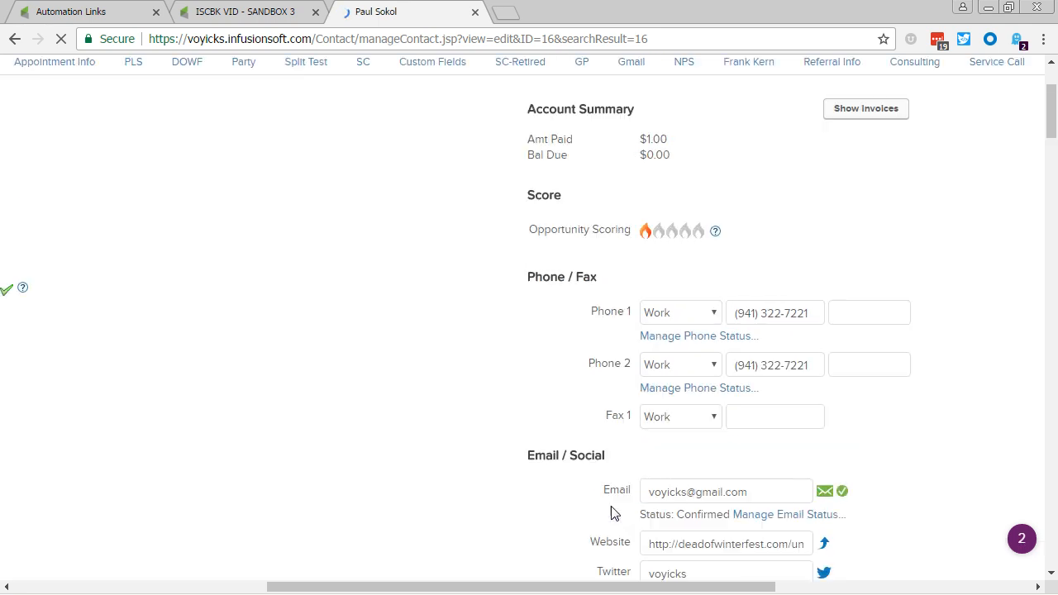
pyautogui.moveTo(538, 581); pyautogui.dragTo(779, 587)
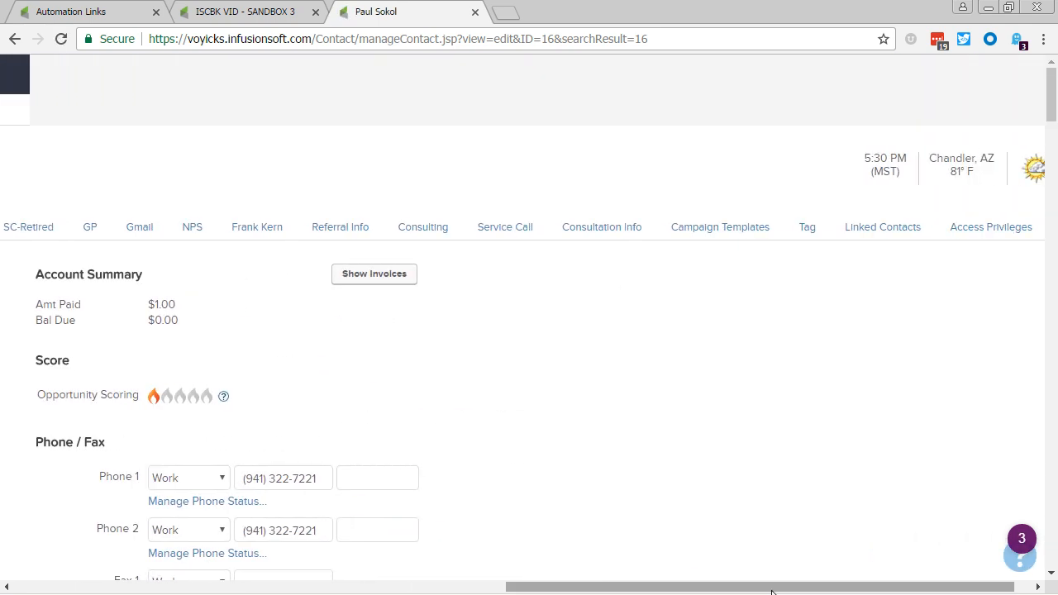
pyautogui.click(815, 235)
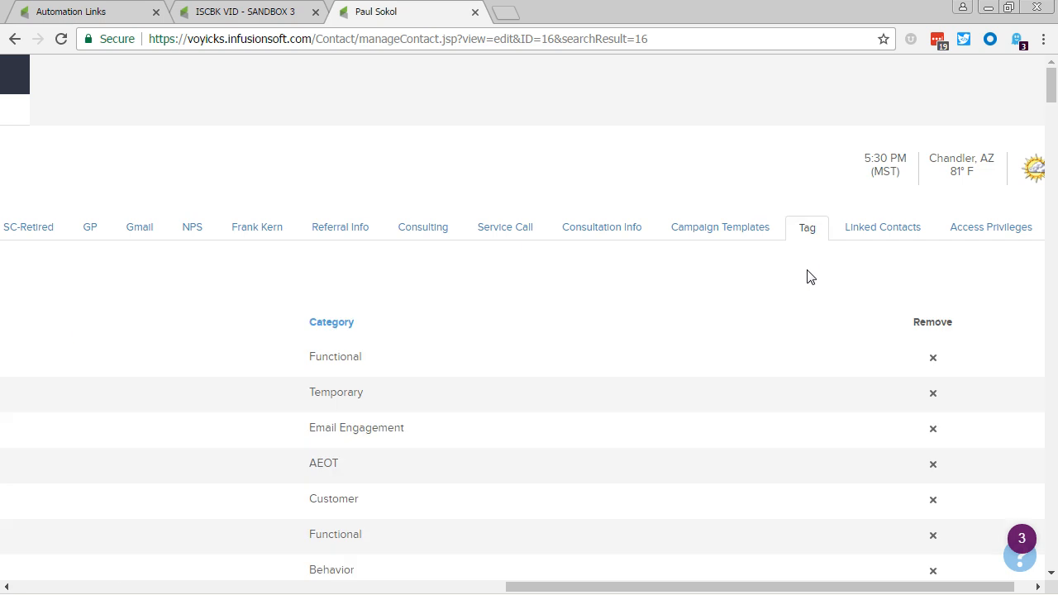
pyautogui.click(917, 362)
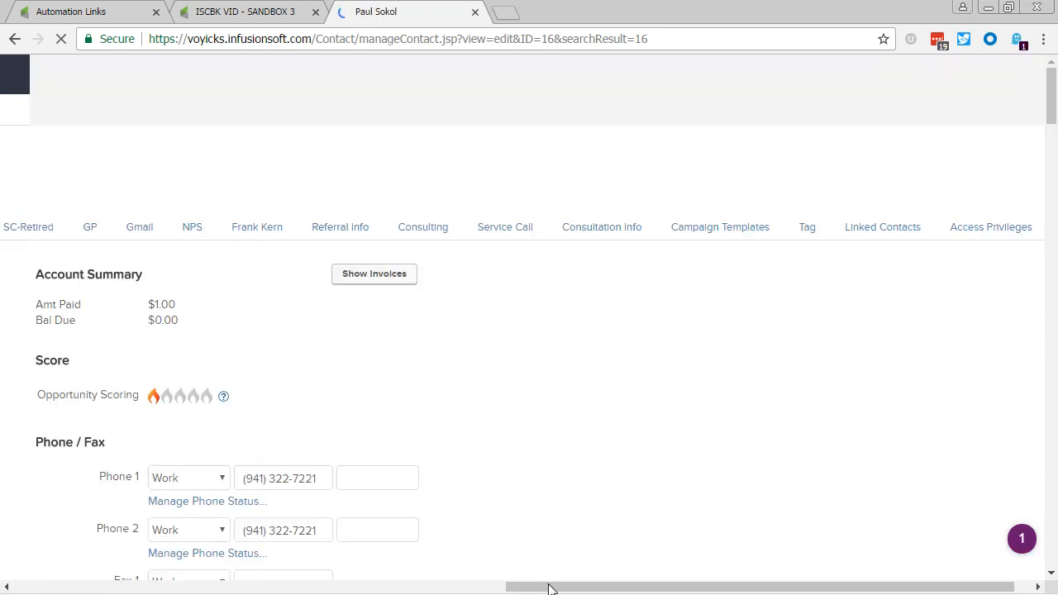
# Step: Review the contact's active campaign sequences and recent campaign history for the Confirmation Invite sequence of ISCBK VID - SANDBOX 3
pyautogui.hscroll(-1, 547, 586)
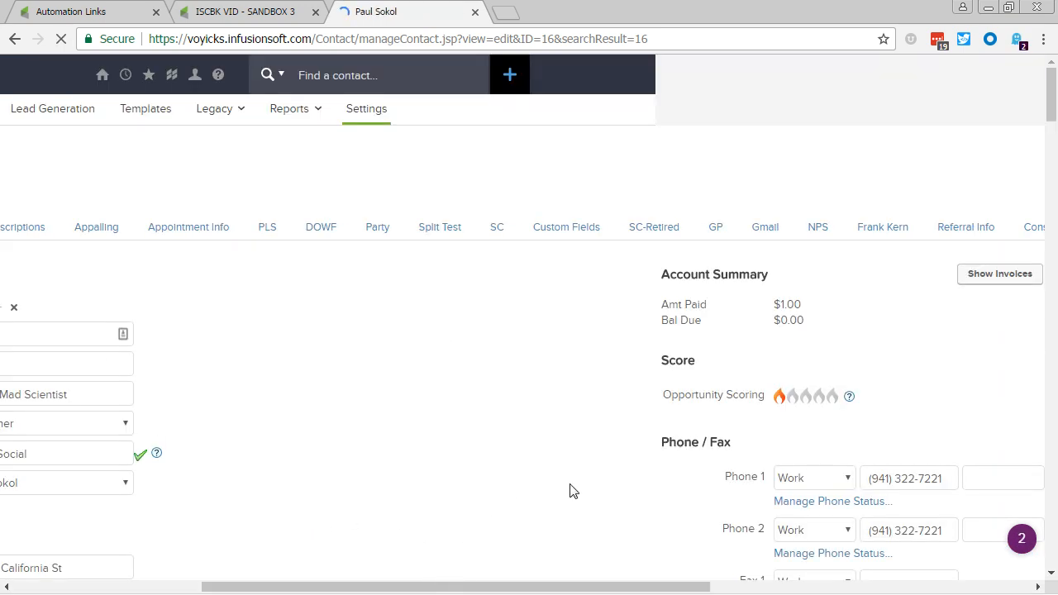
pyautogui.scroll(-8, 569, 489)
pyautogui.scroll(-2, 550, 371)
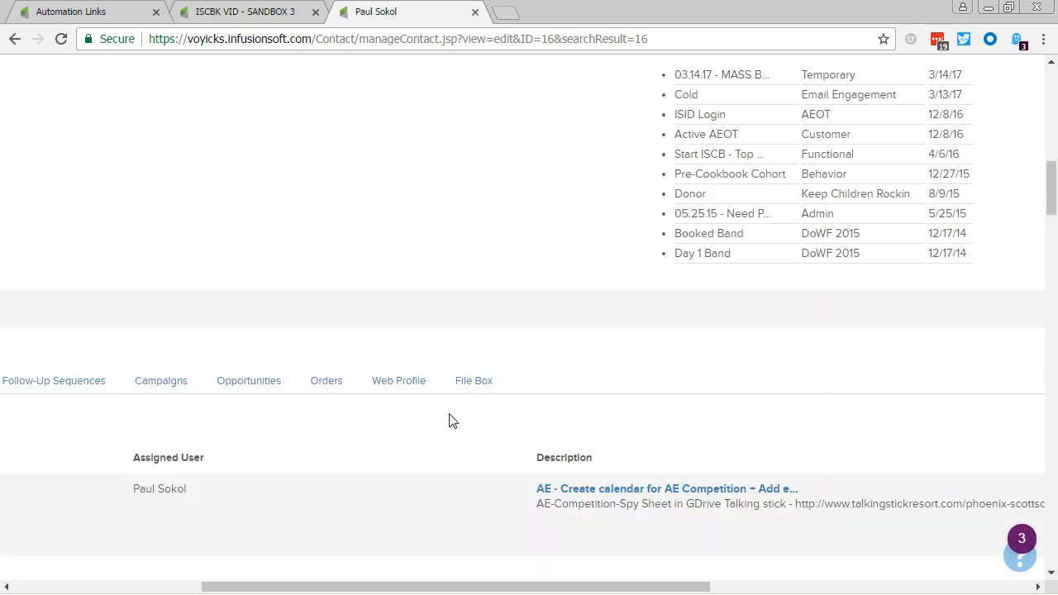
pyautogui.click(150, 384)
pyautogui.scroll(-2, 490, 430)
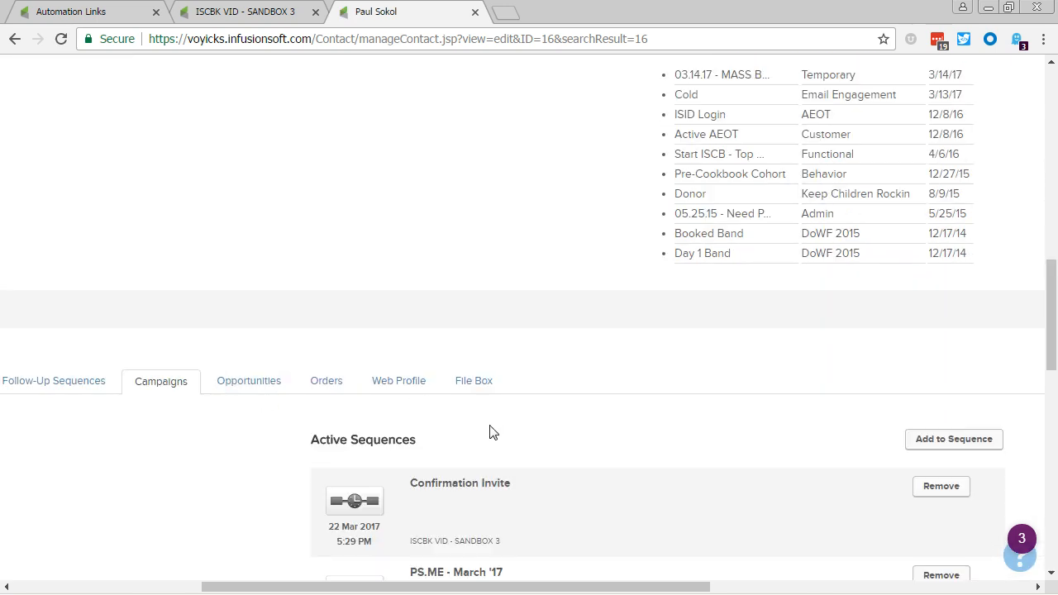
pyautogui.moveTo(509, 318); pyautogui.dragTo(373, 318)
pyautogui.click(419, 374)
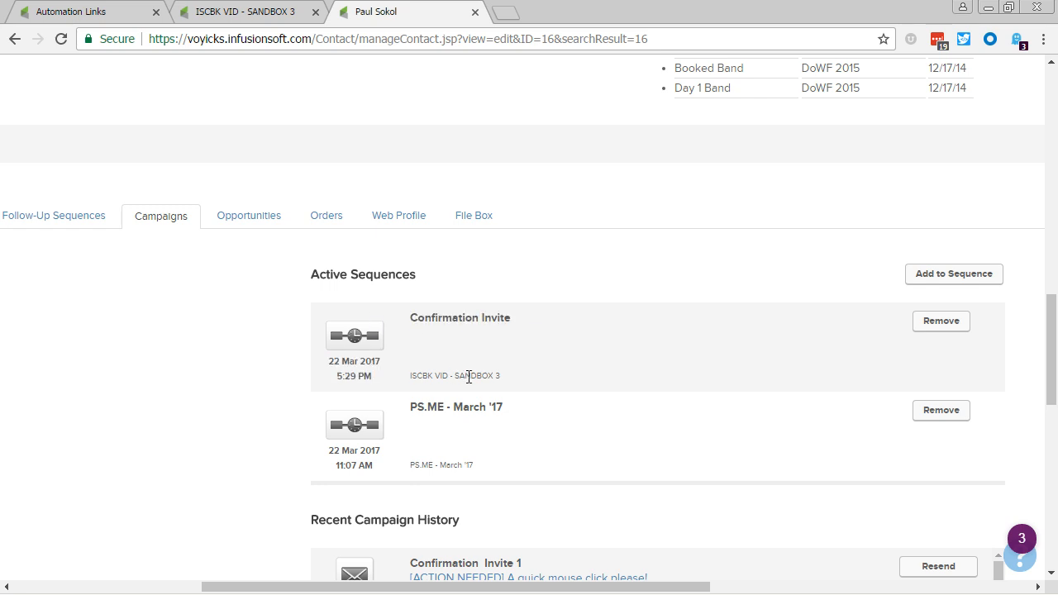
pyautogui.scroll(-1, 496, 508)
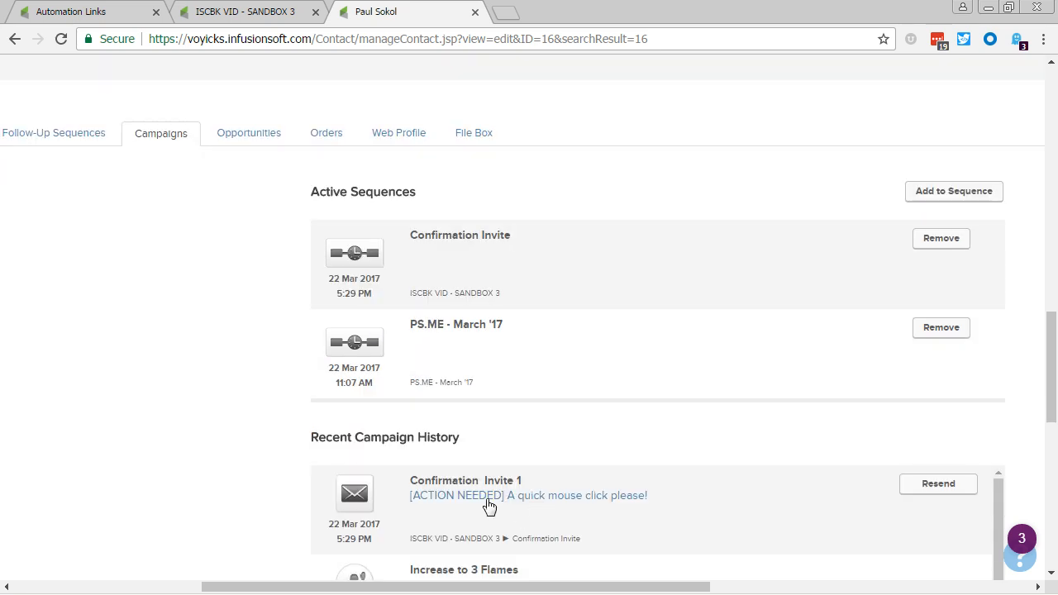
# Step: Switch to the ISCBK VID - SANDBOX 3 campaign's reporting view and set the date range filter to Last 30 days
pyautogui.click(219, 15)
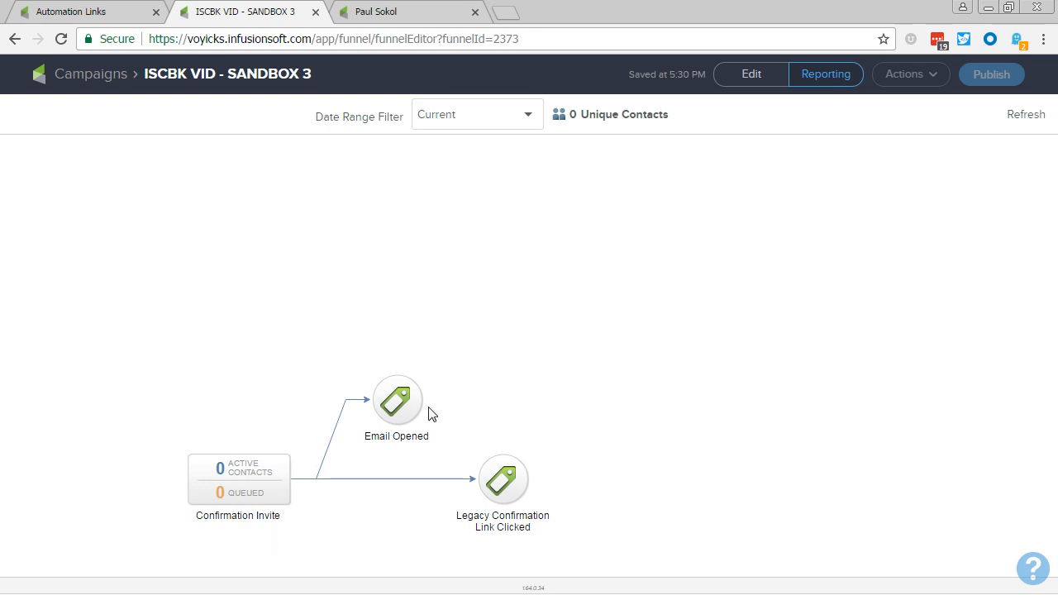
pyautogui.click(504, 135)
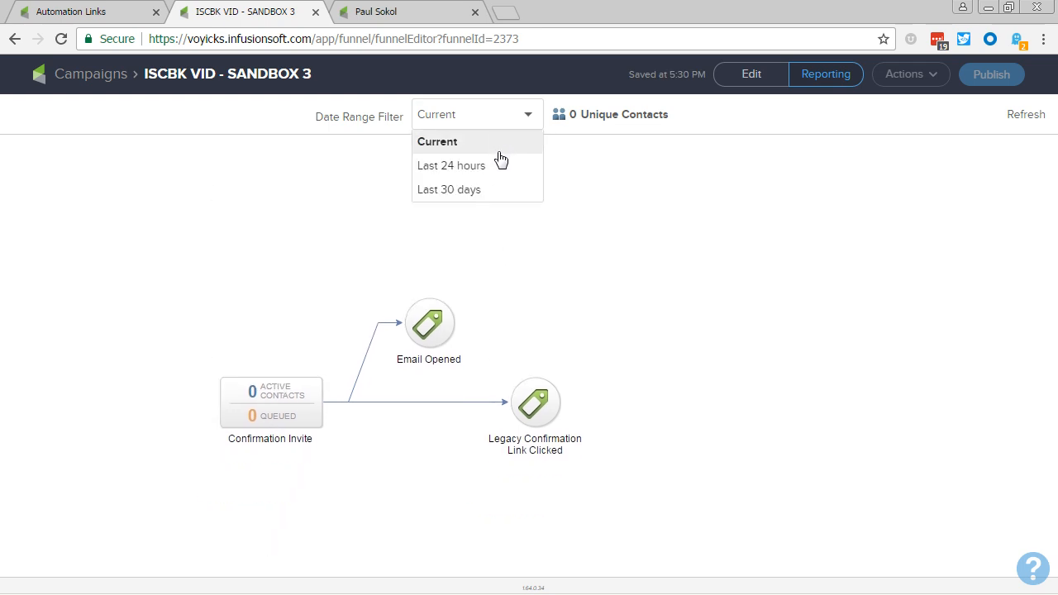
pyautogui.click(502, 196)
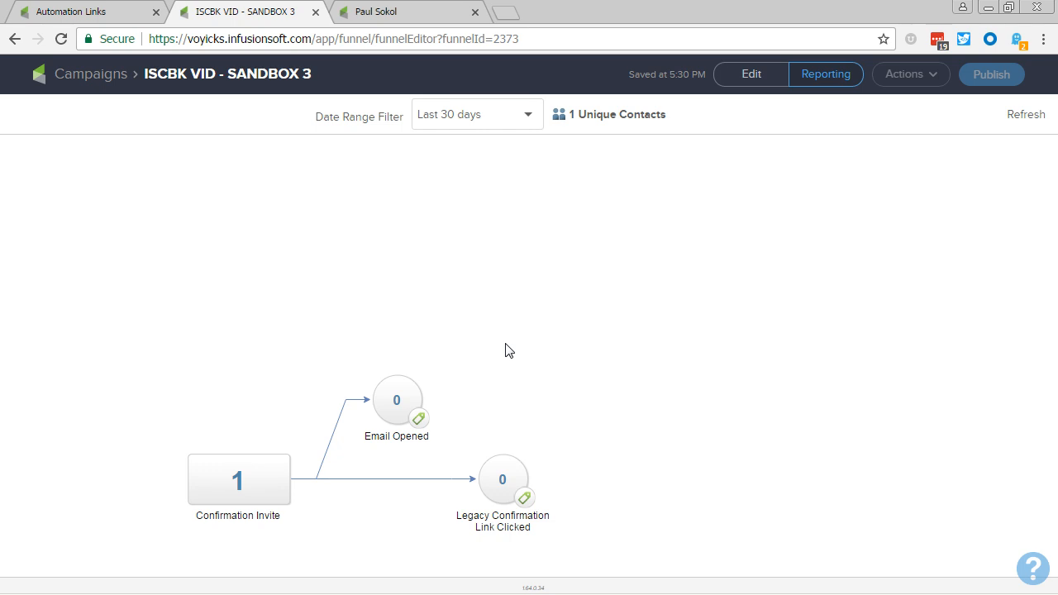
# Step: Switch to Gmail in Firefox and open the "[ACTION NEEDED] A quick mouse click please!" email from the search results
pyautogui.hotkey('alt', 'Tab')
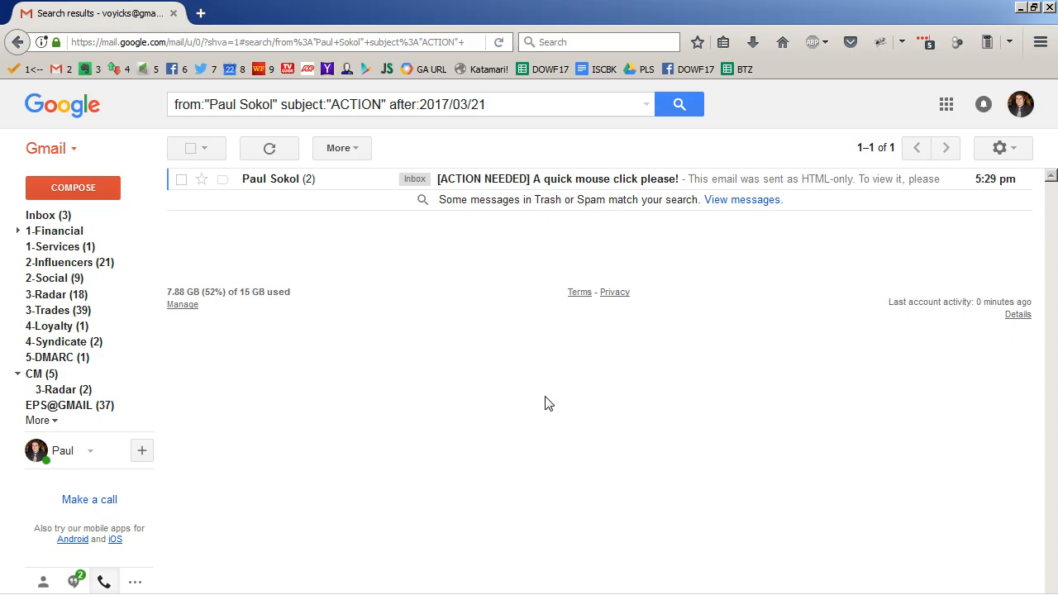
pyautogui.click(569, 179)
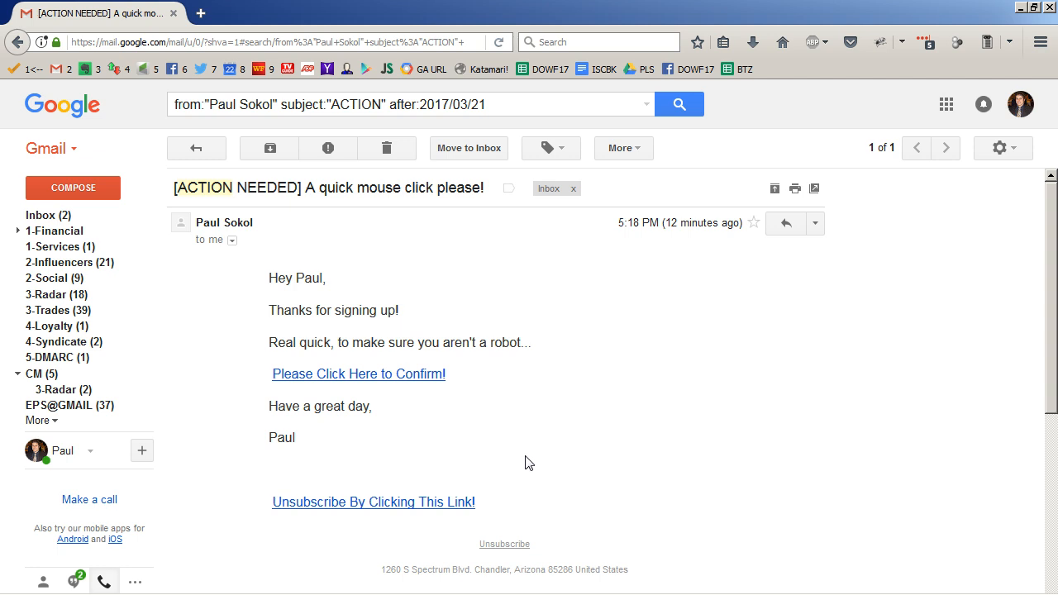
# Step: Return to the contact record in Chrome, reload it and check the tag list for the Functional "IS Cookbook Email" tag
pyautogui.hotkey('alt', 'Tab')
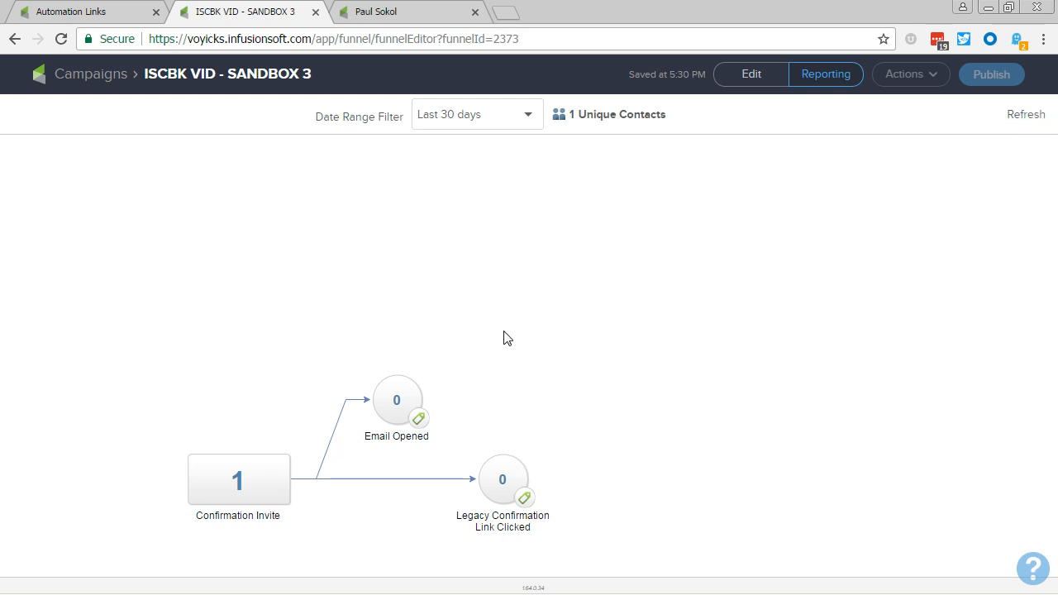
pyautogui.click(390, 12)
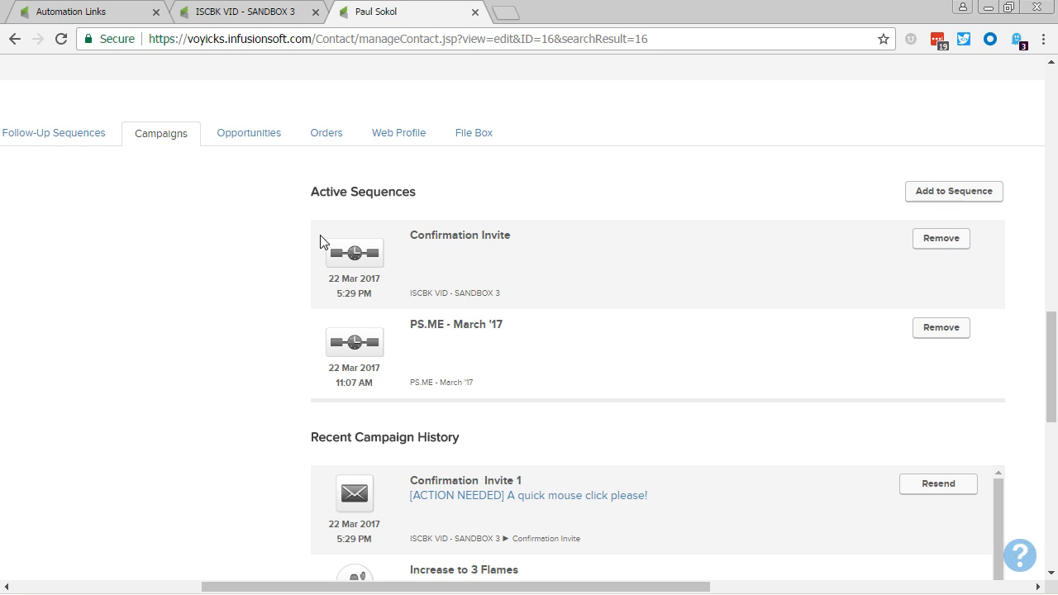
pyautogui.press('F5')
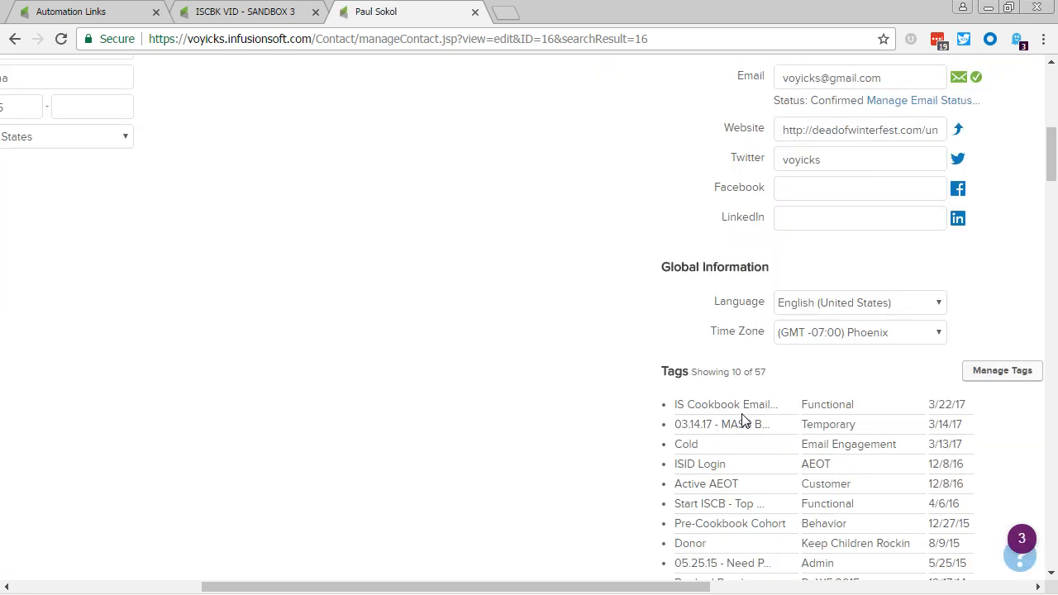
pyautogui.moveTo(690, 406); pyautogui.dragTo(846, 406)
pyautogui.click(273, 414)
# Step: Check the contact's active sequences and the recent campaign history entries for the Email Opened goal and Confirmation Invite
pyautogui.scroll(-4, 276, 420)
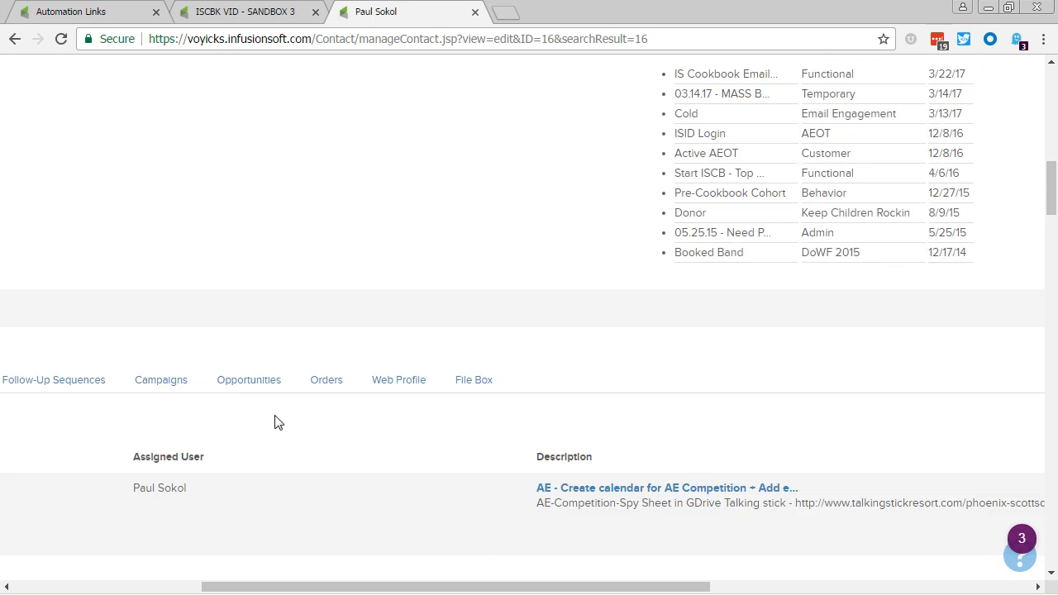
pyautogui.click(143, 384)
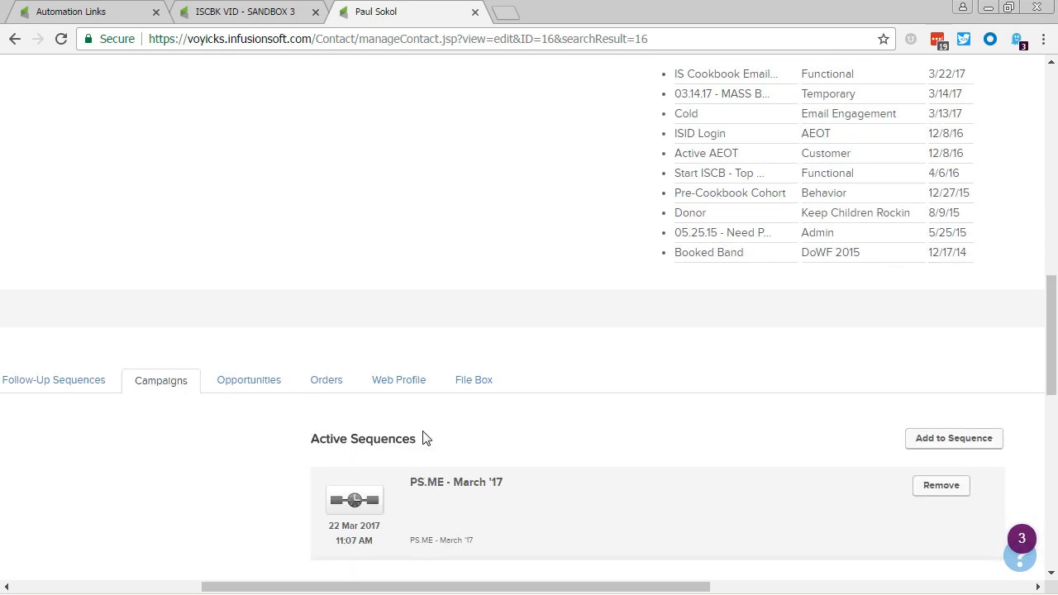
pyautogui.scroll(-2, 388, 442)
pyautogui.scroll(-1, 479, 355)
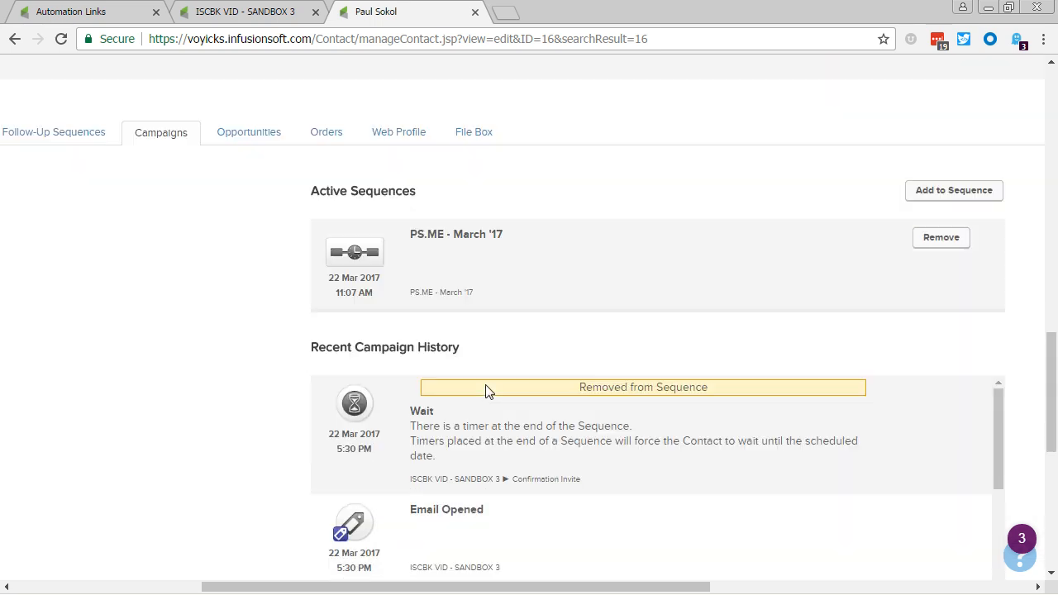
pyautogui.scroll(-1, 467, 409)
pyautogui.moveTo(506, 487); pyautogui.dragTo(345, 464)
pyautogui.click(545, 453)
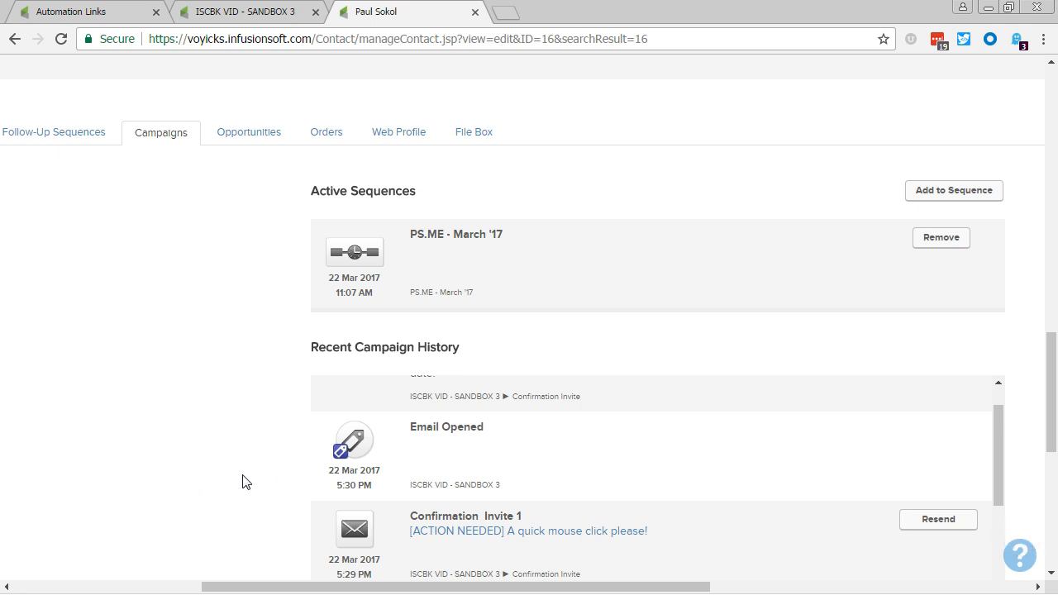
pyautogui.hotkey('alt', 'Tab')
pyautogui.hotkey('alt', 'Tab')
pyautogui.hotkey('alt', 'Tab')
pyautogui.hotkey('alt', 'Tab')
pyautogui.hotkey('alt', 'Tab')
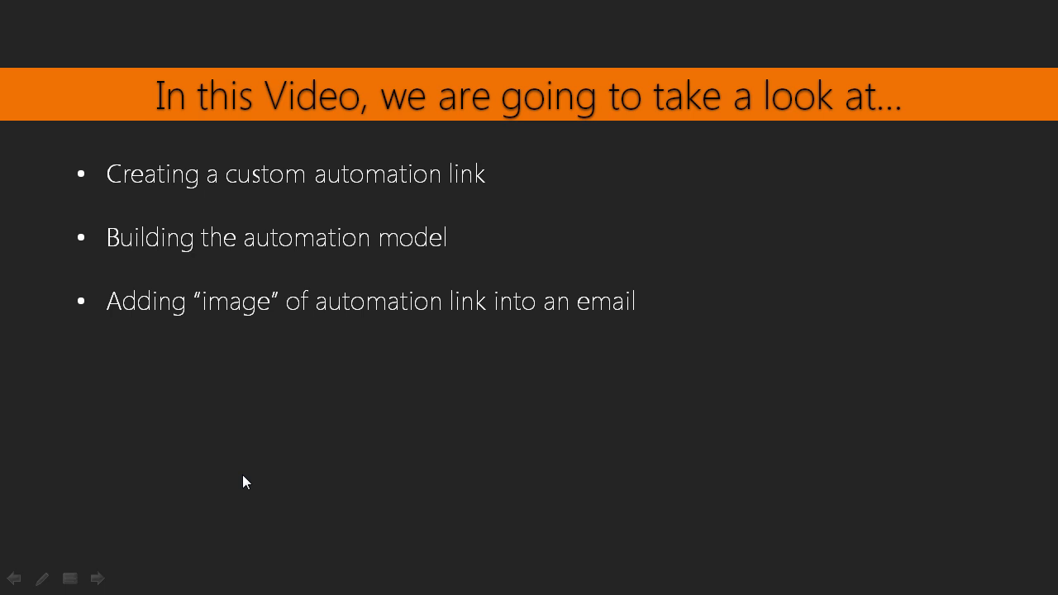
pyautogui.press('Right')
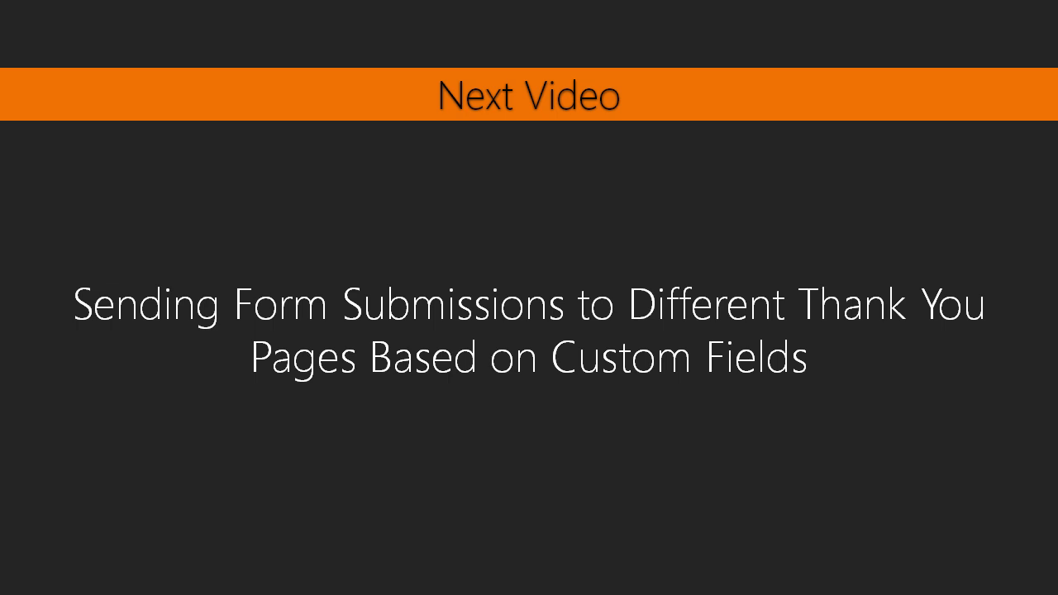
pyautogui.hotkey('alt', 'Tab')
pyautogui.hotkey('alt', 'Tab')
pyautogui.hotkey('alt', 'Tab')
pyautogui.hotkey('alt', 'Tab')
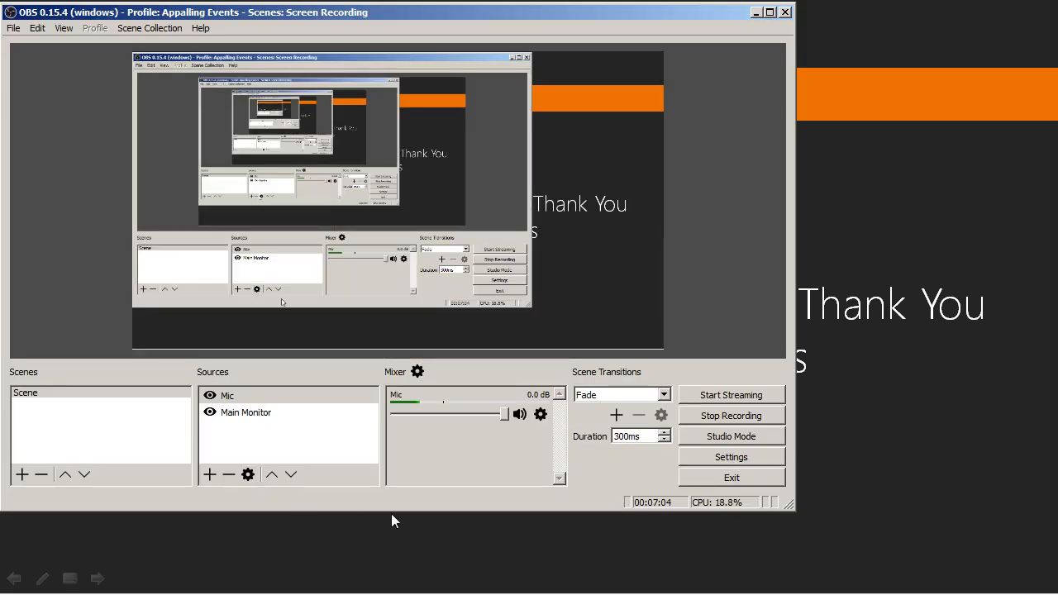